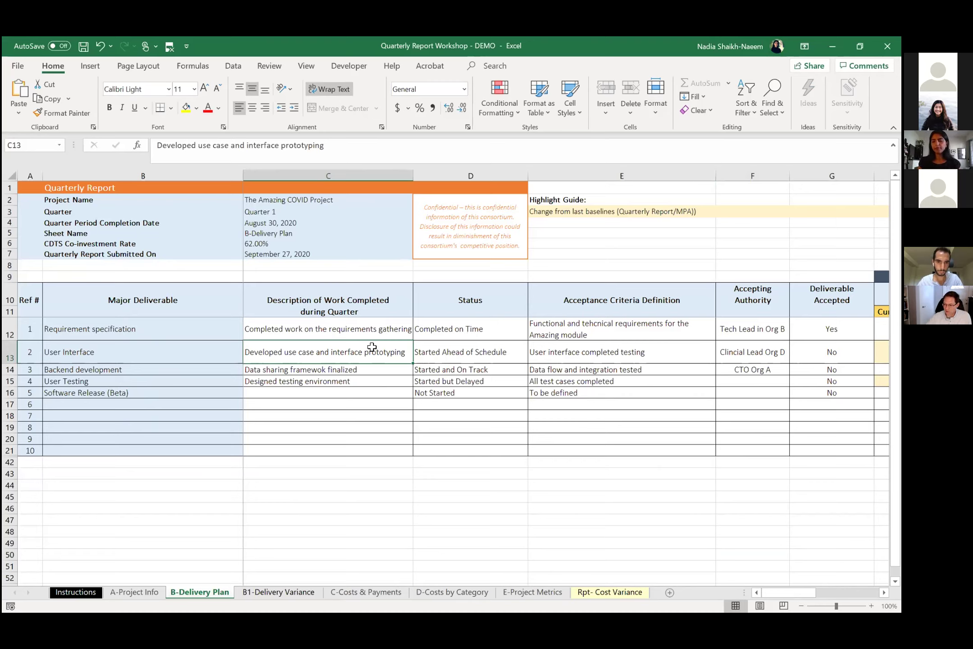
Step: Set the status of the User Interface deliverable to "Started but Delayed" on the delivery plan
left_click(504, 353)
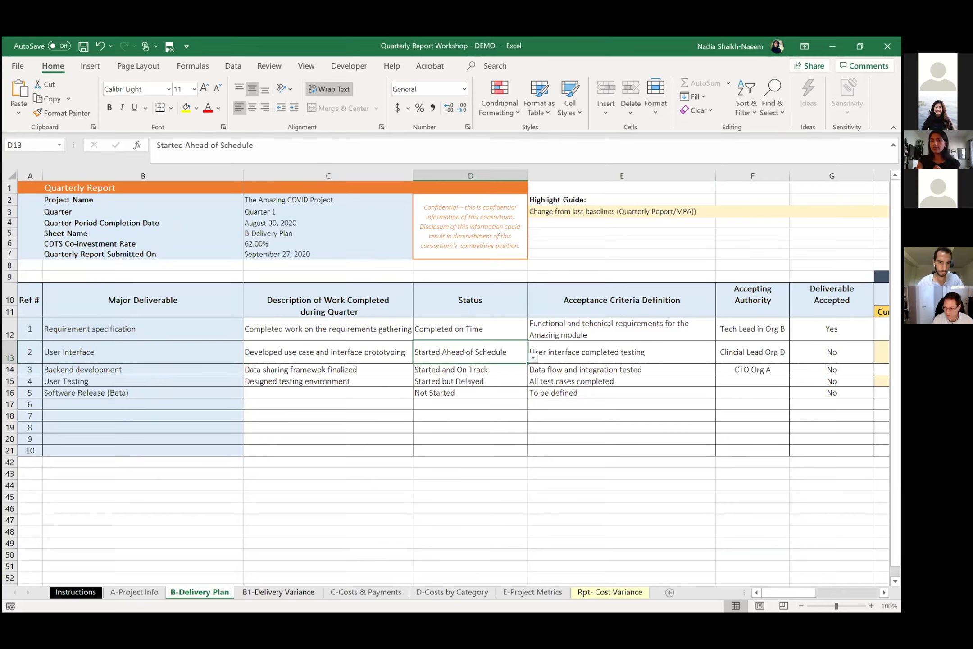
left_click(532, 352)
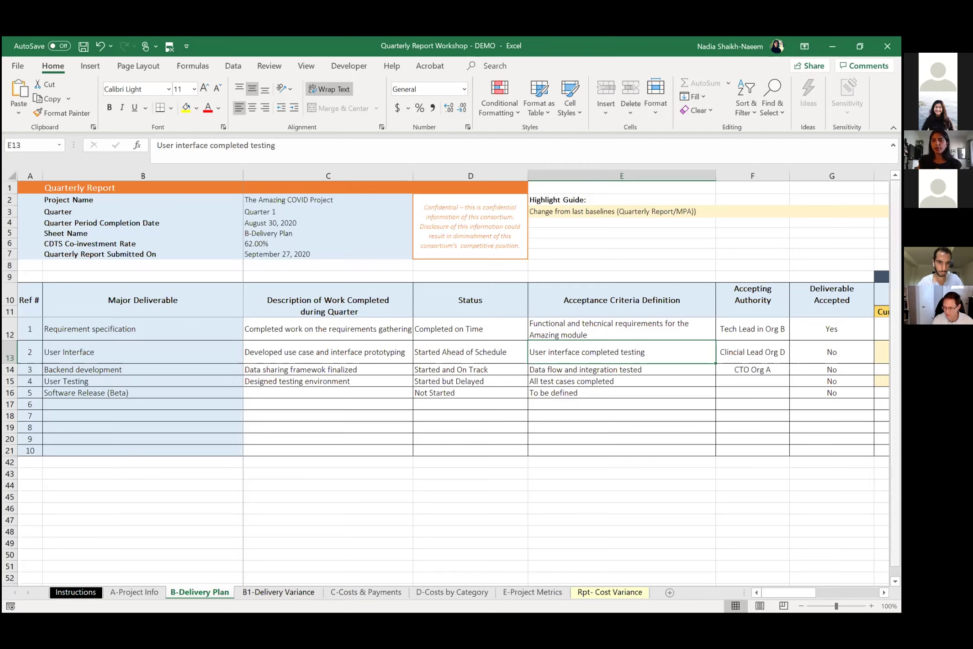
left_click(440, 363)
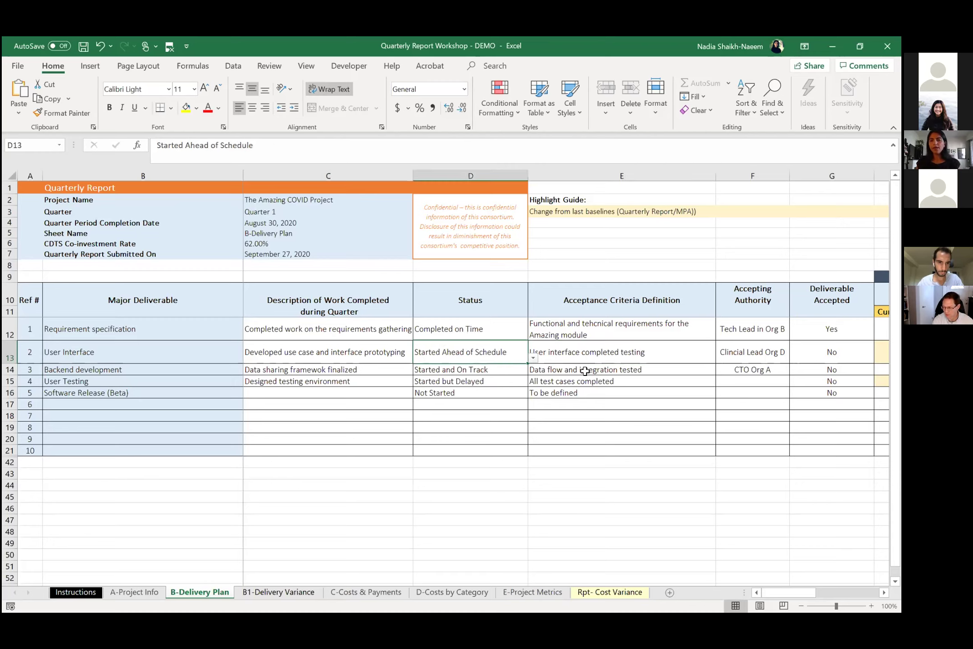
left_click(533, 358)
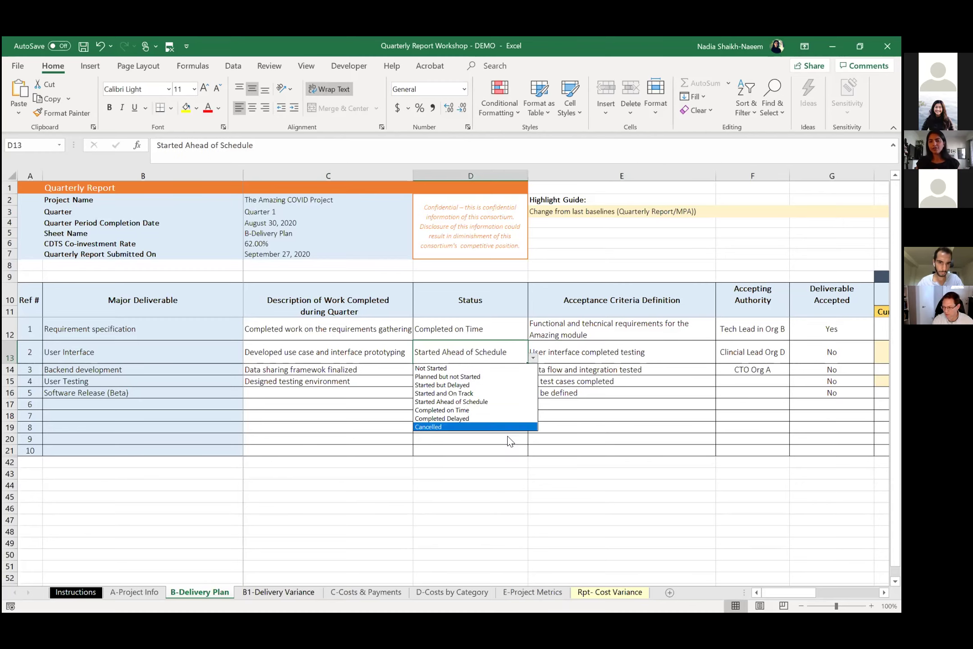
left_click(498, 386)
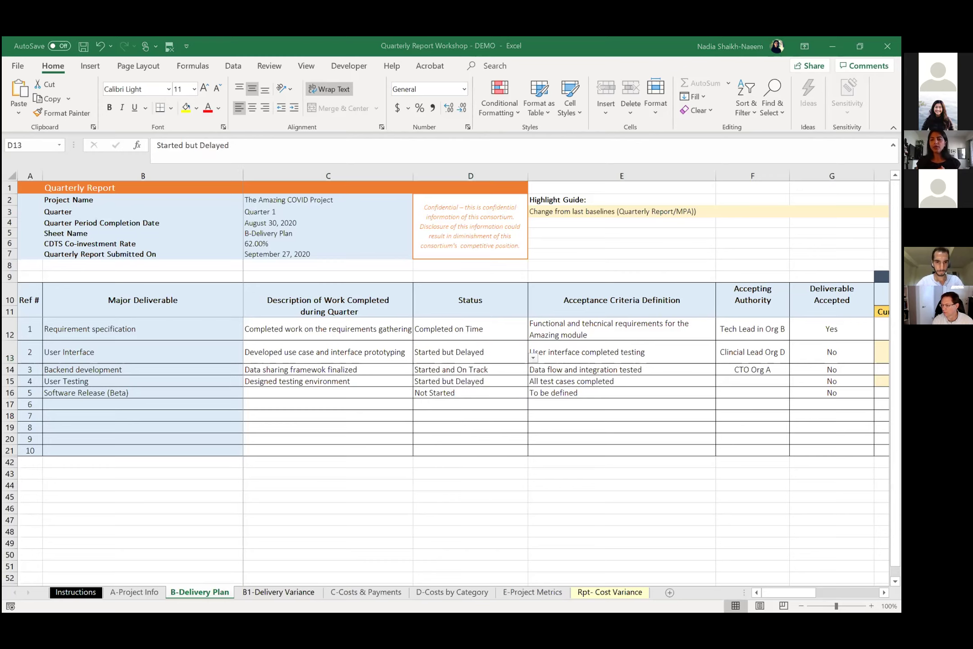
Step: Examine the delivery plan's accumulative completion percentages by quarter and the Comments column
scroll(445, 379, "up", 1)
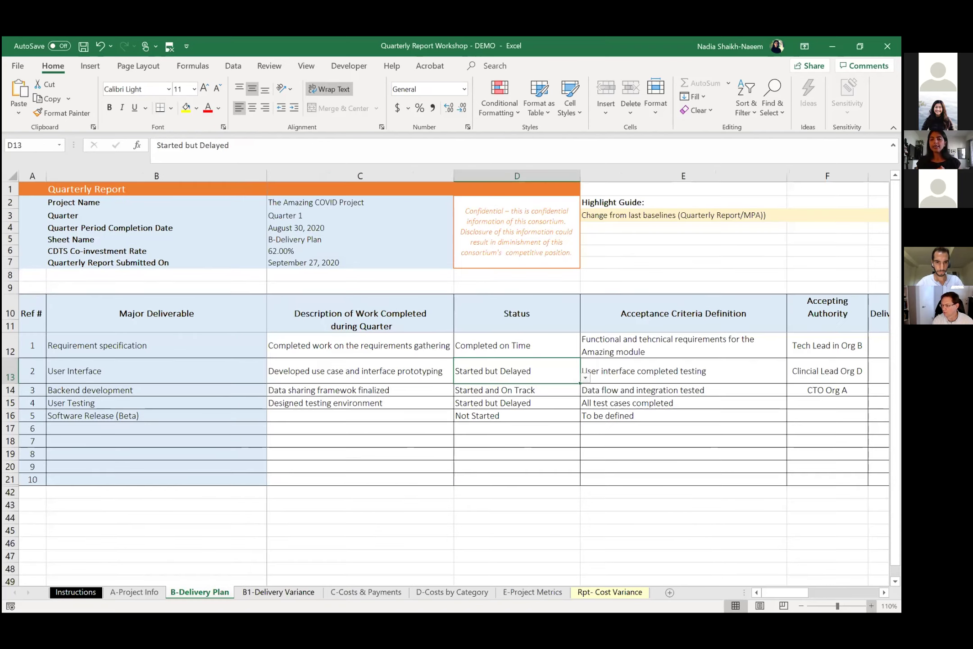
left_click(474, 450)
key("Up")
key("Up")
key("Up")
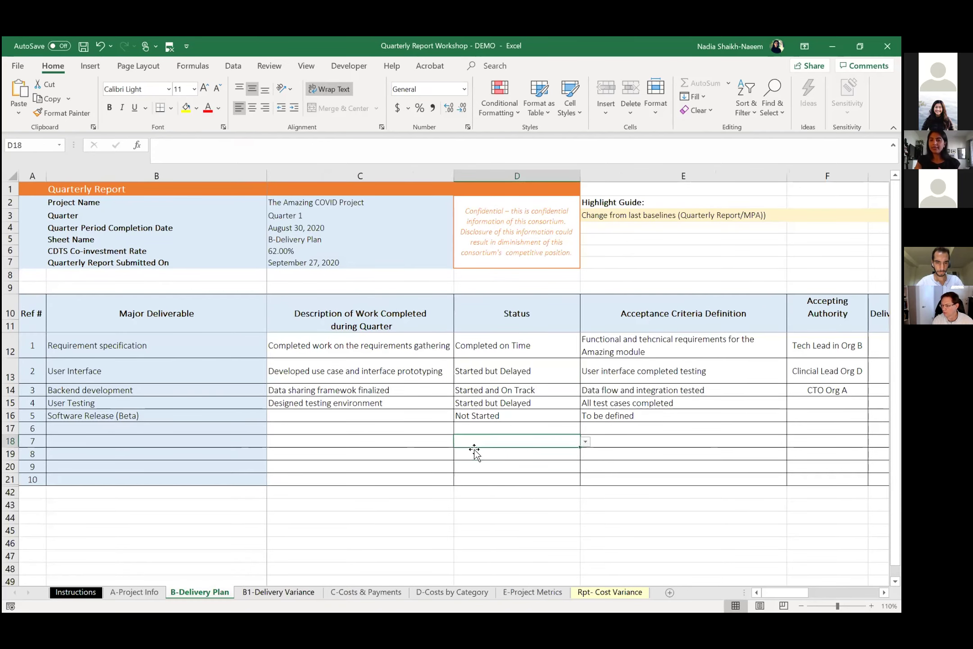
key("Right")
key("Right")
key("Right")
key("Right")
key("Right")
key("Right")
key("Right")
key("Right")
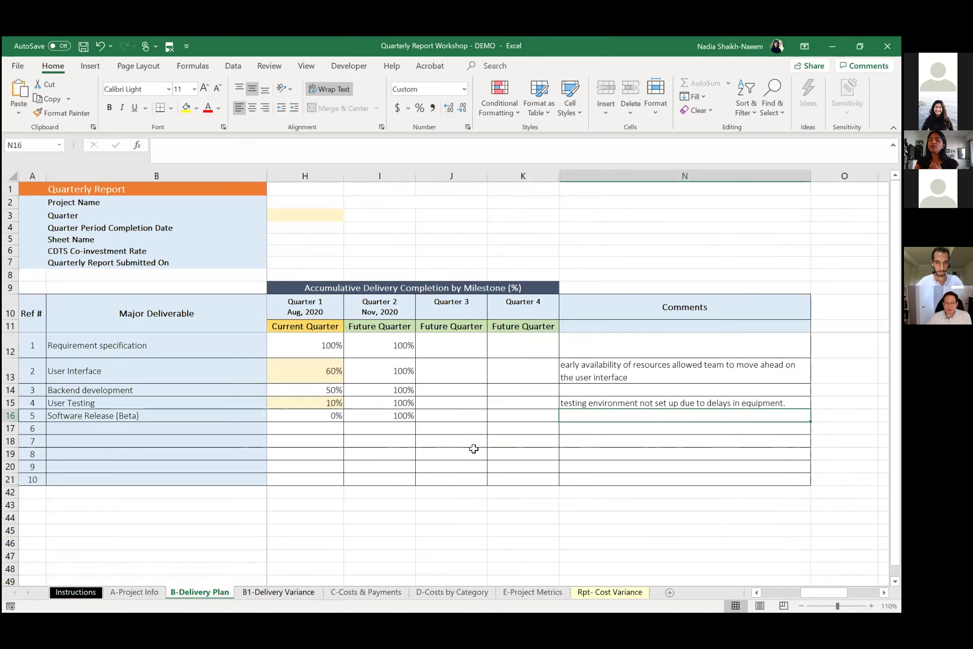
Step: Go back across the Software Release (Beta) row from the quarterly percentages to its acceptance criteria definition
key("Left")
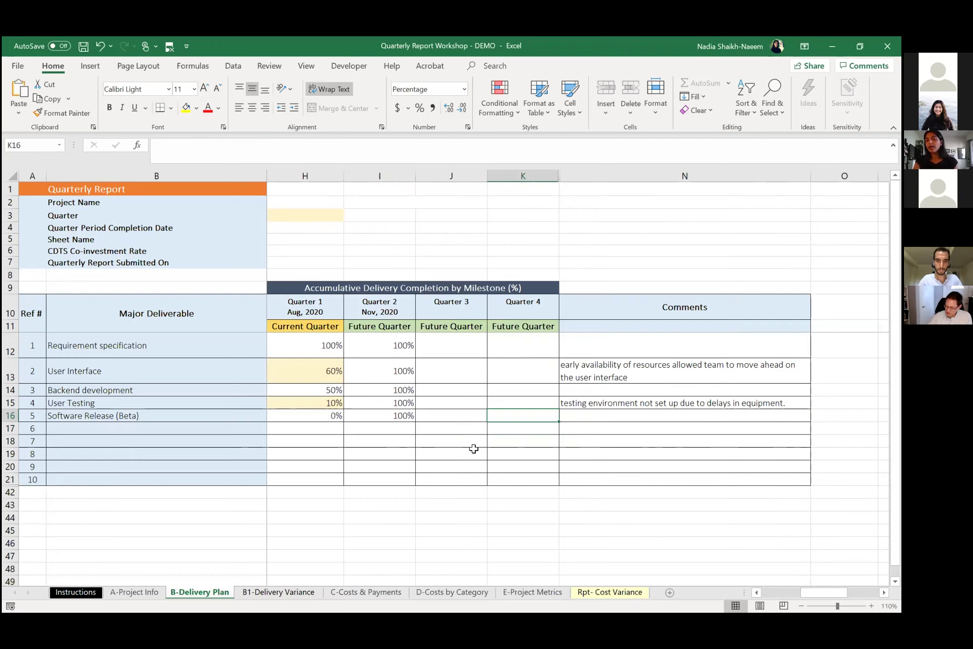
key("Left")
key("Left")
key("Left")
key("Left")
key("Left")
key("Left")
key("Left")
key("Left")
key("Left")
key("Left")
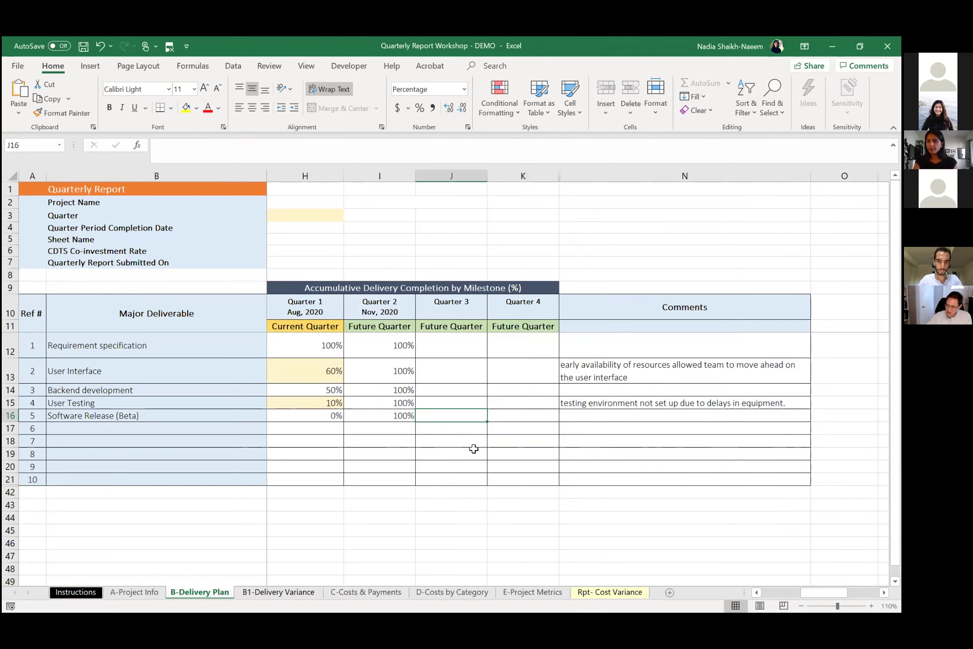
key("Right")
key("Right")
key("Right")
key("Right")
key("Right")
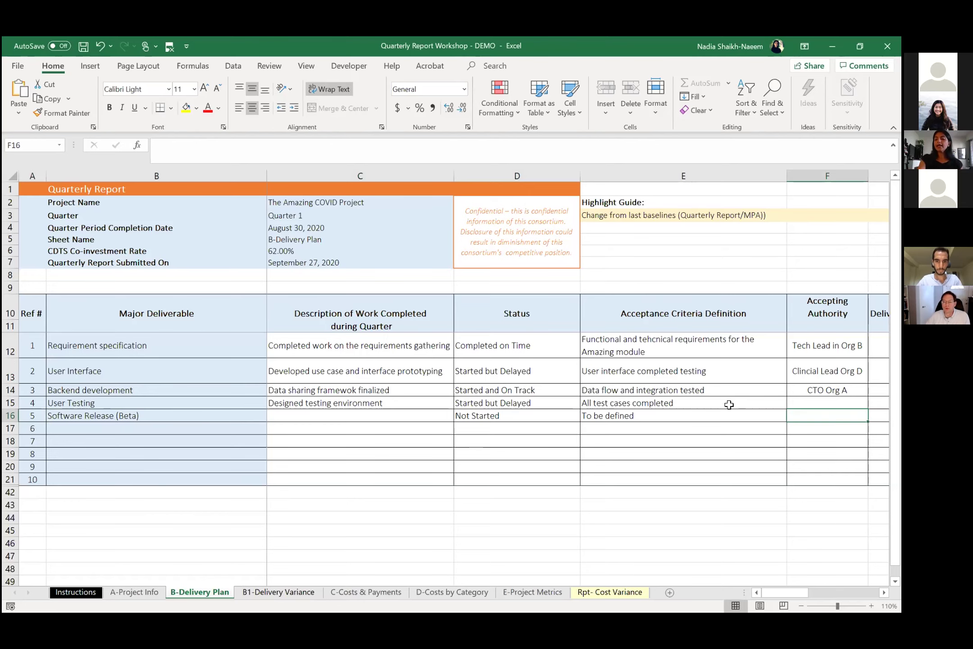
key("Left")
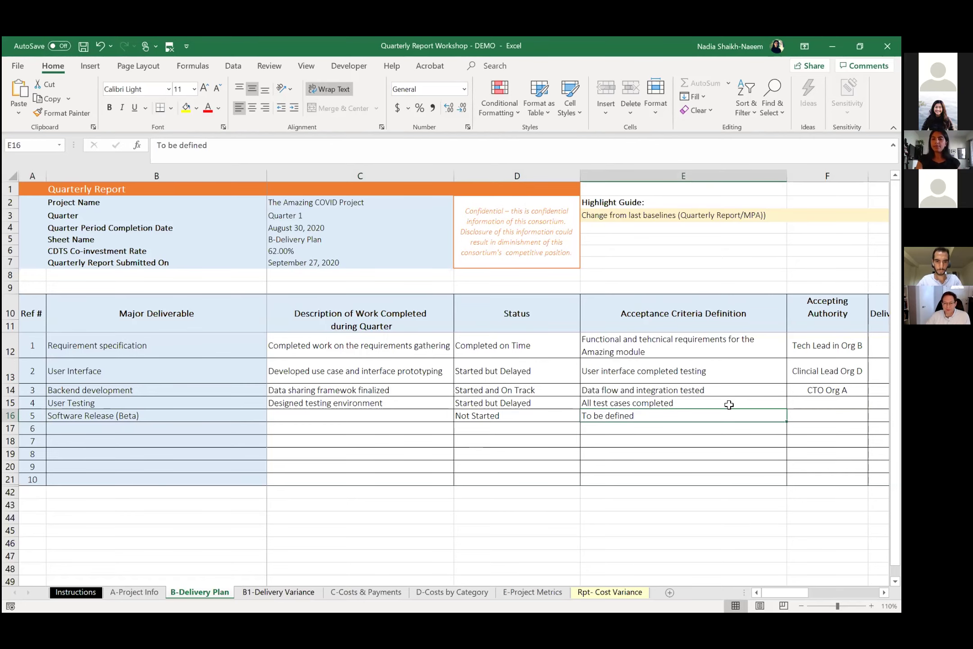
Step: Review the acceptance criteria, accepting authority and Deliverable Accepted columns, ending at the Requirement specification's acceptance entry
scroll(729, 404, "right", 1)
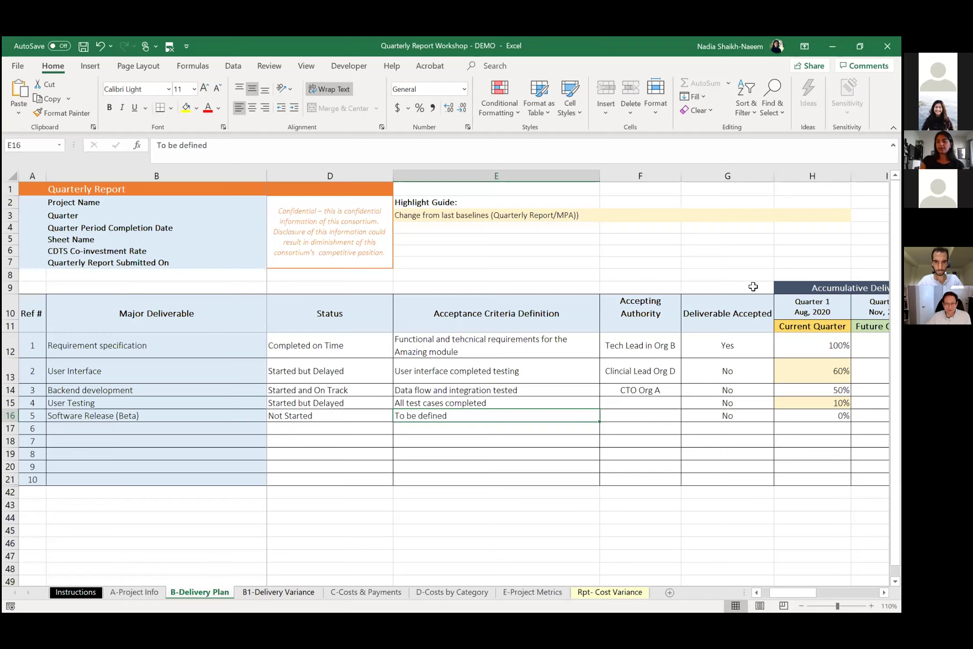
key("Tab")
key("Left")
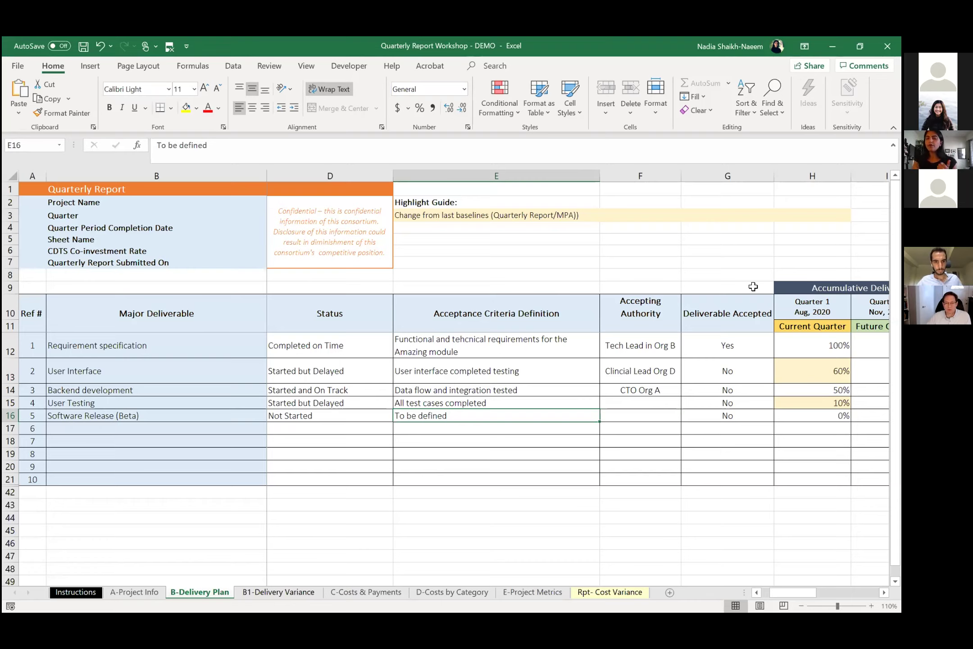
key("Tab")
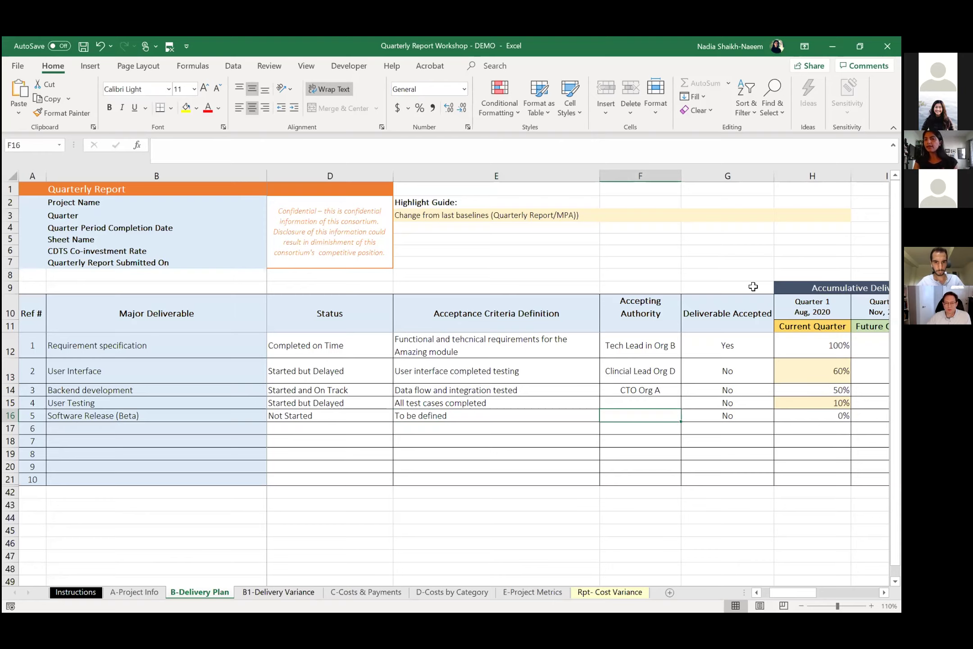
key("Tab")
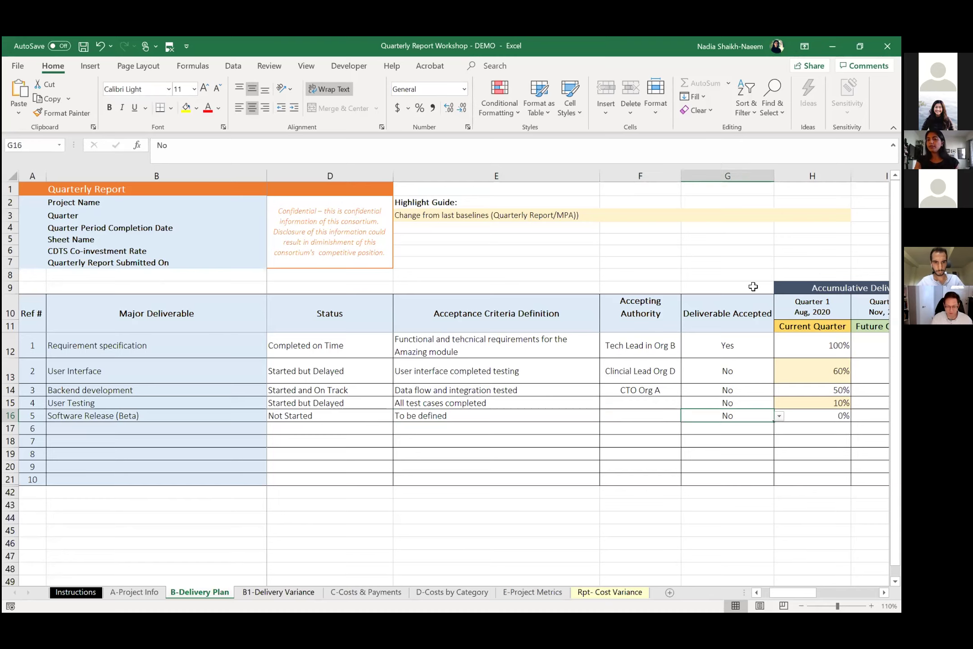
key("Tab")
key("shift+Tab")
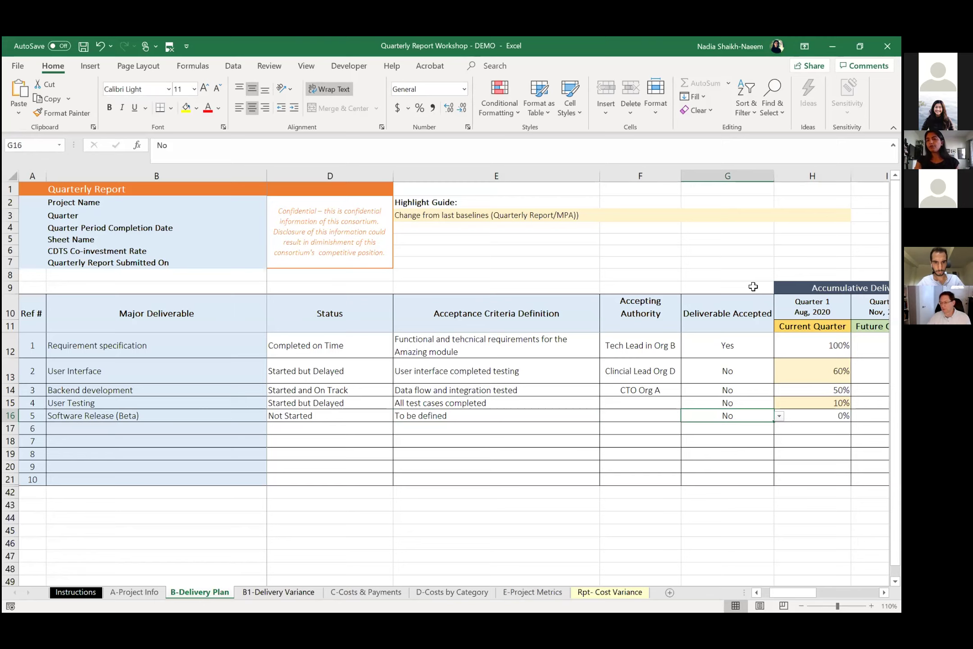
key("Up")
key("Up")
key("Up")
key("Up")
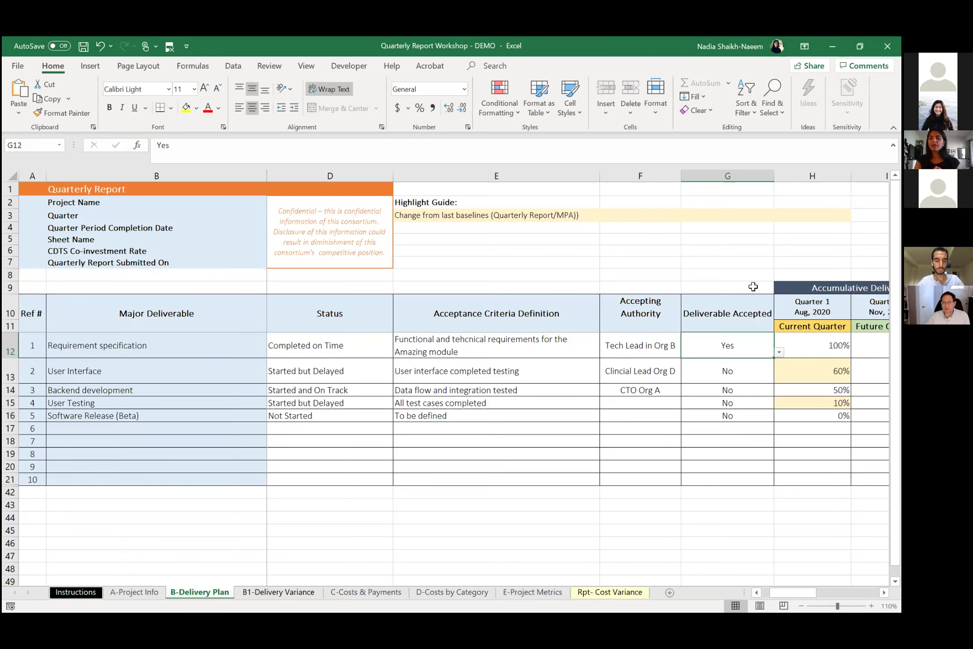
Step: Inspect the Quarter 1 completion percentages, including the highlighted User Interface and User Testing values, and the User Interface comment
key("Tab")
key("Tab")
key("Tab")
key("Tab")
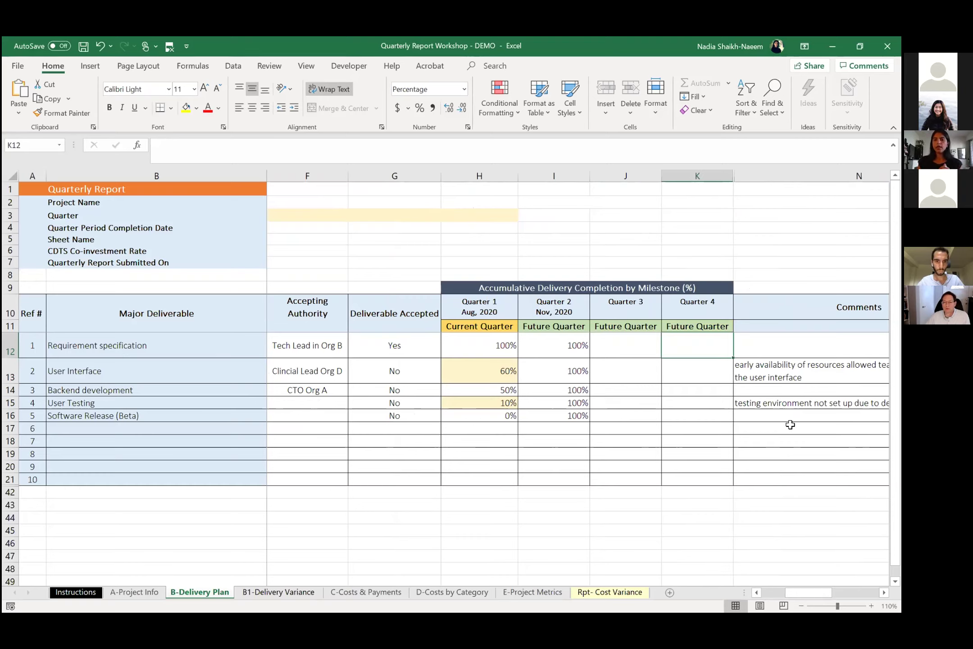
left_click(490, 340)
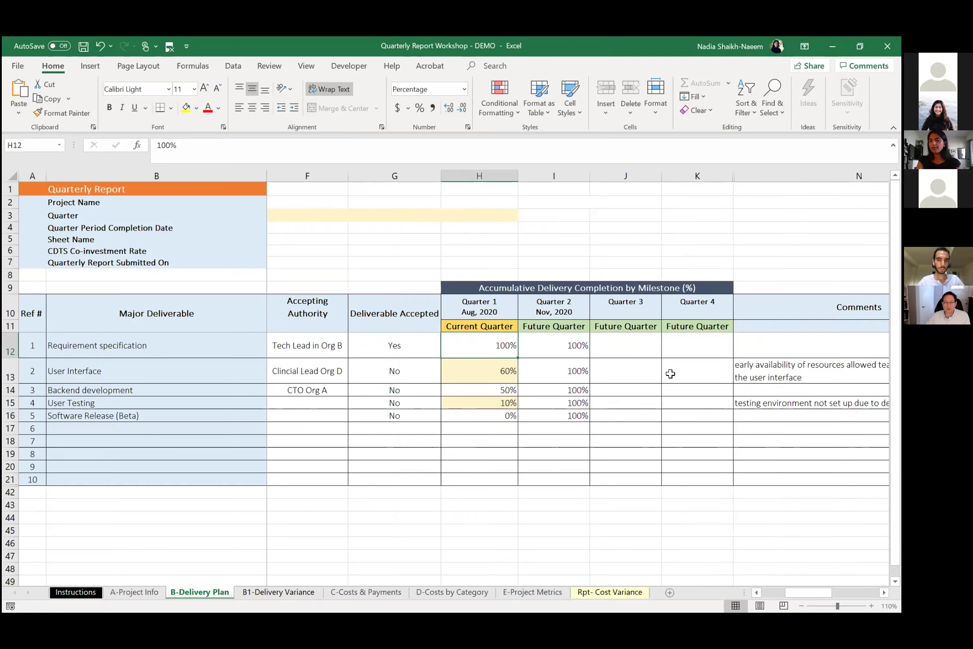
key("Down")
key("Up")
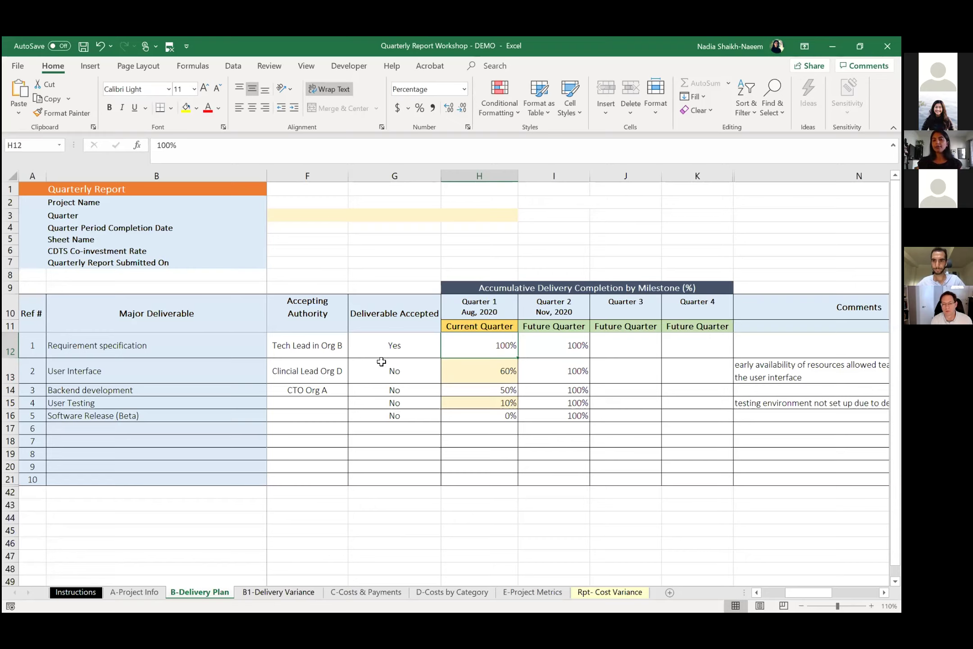
left_click(459, 372)
left_click(465, 404)
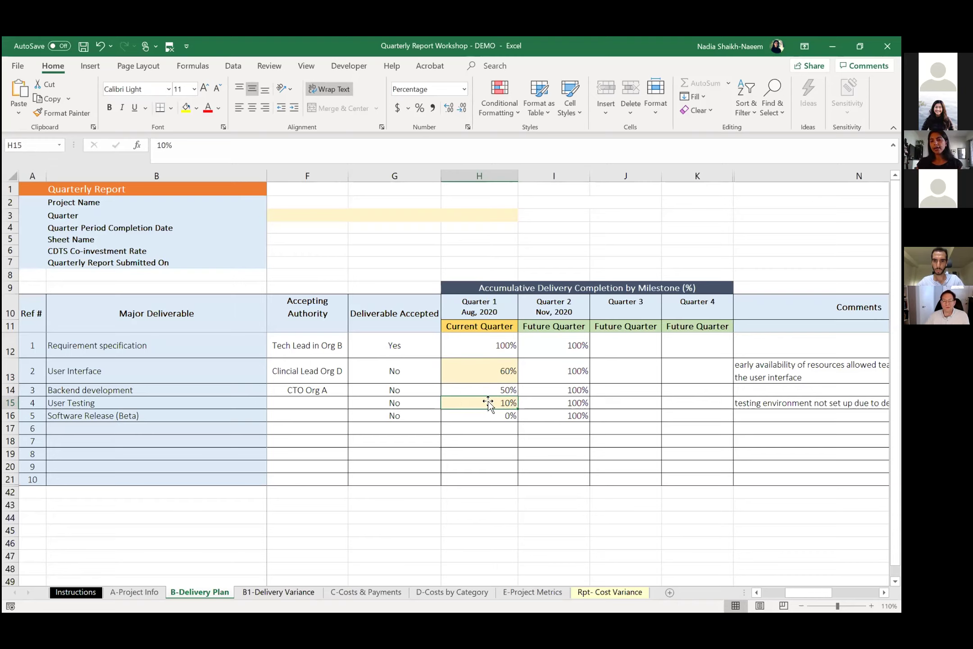
left_click(768, 377)
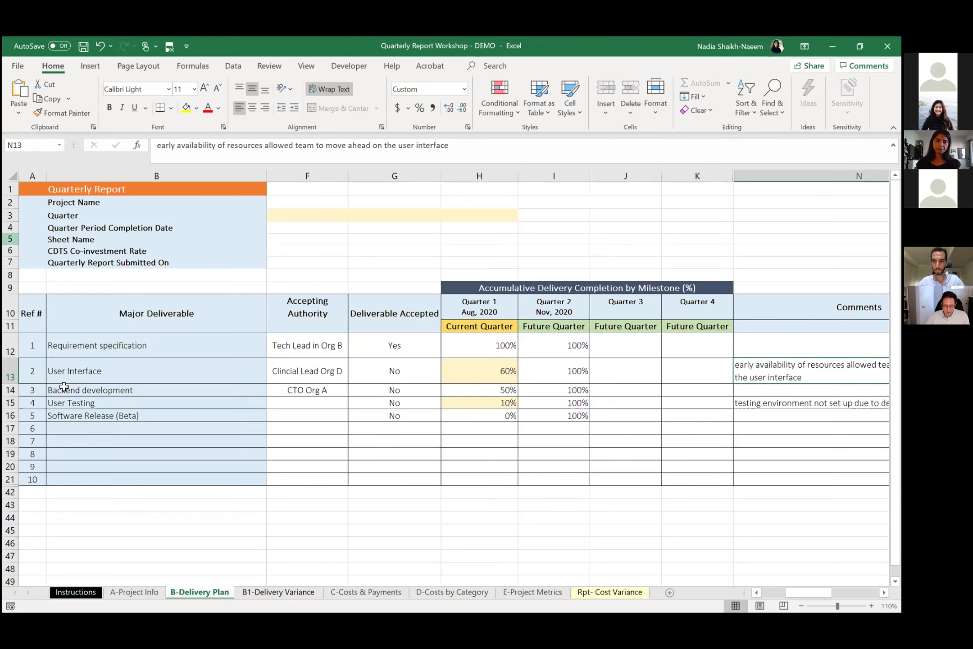
Step: Switch to the B1-Delivery Variance sheet and inspect the variance formula for User Testing
left_click(264, 593)
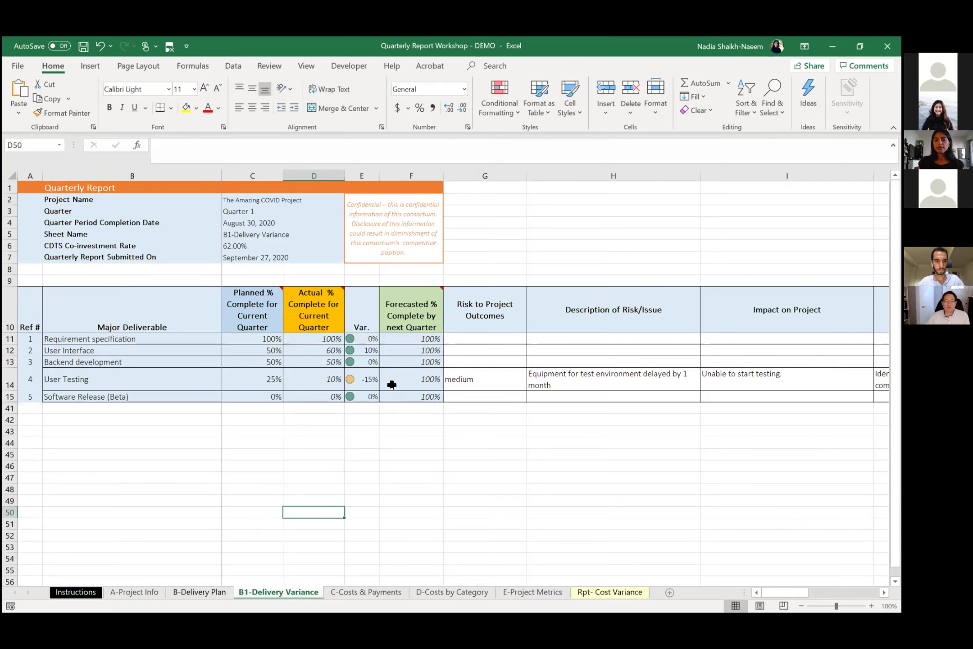
left_click(100, 380)
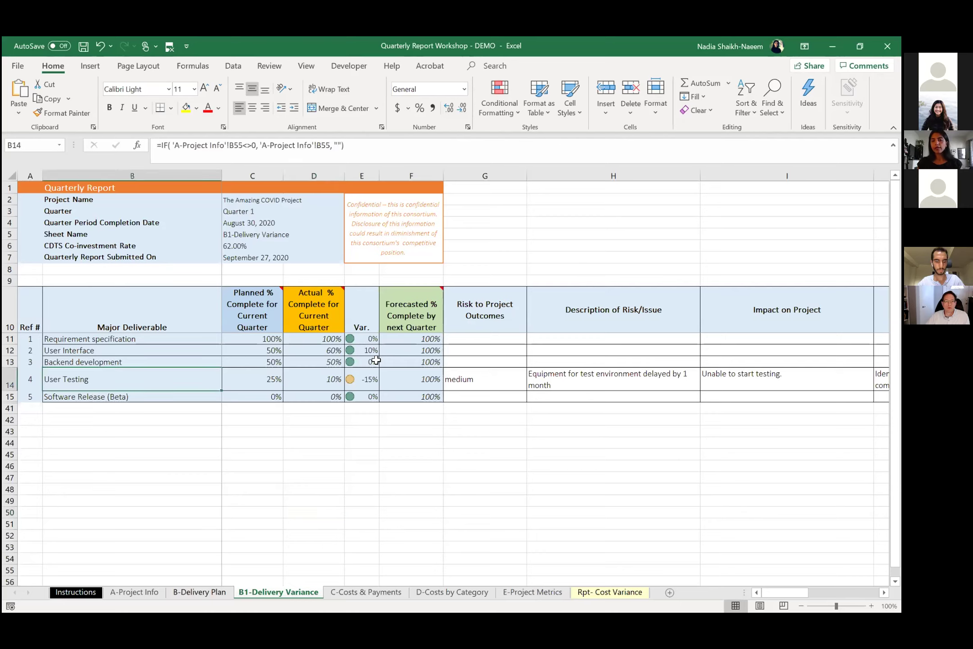
left_click(377, 384)
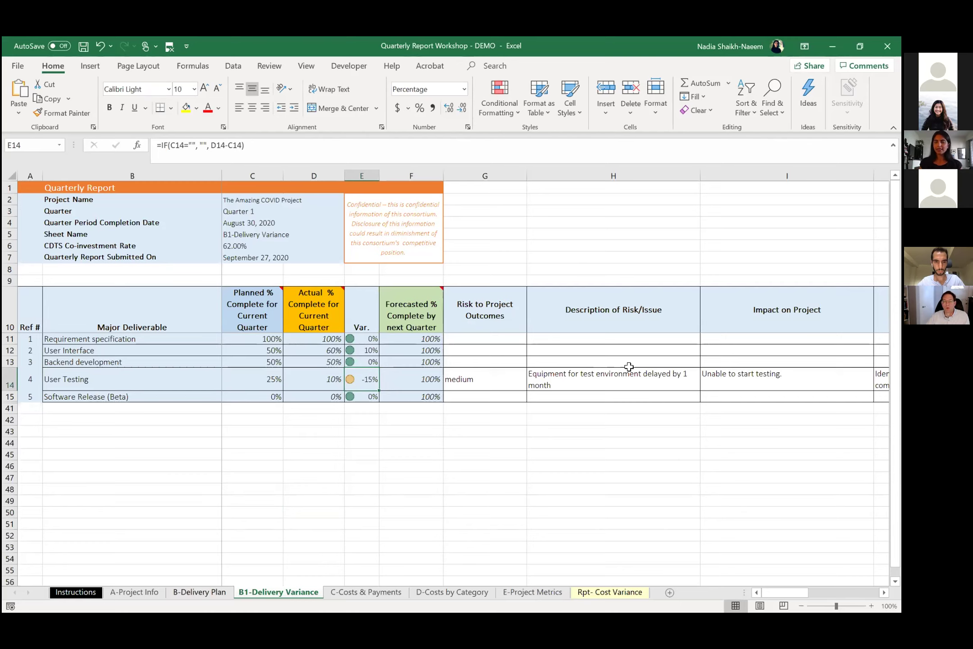
Step: Enlarge the sheet to 120% and view the available Risk to Project Outcomes options for User Testing without changing the rating
key("Right")
key("Right")
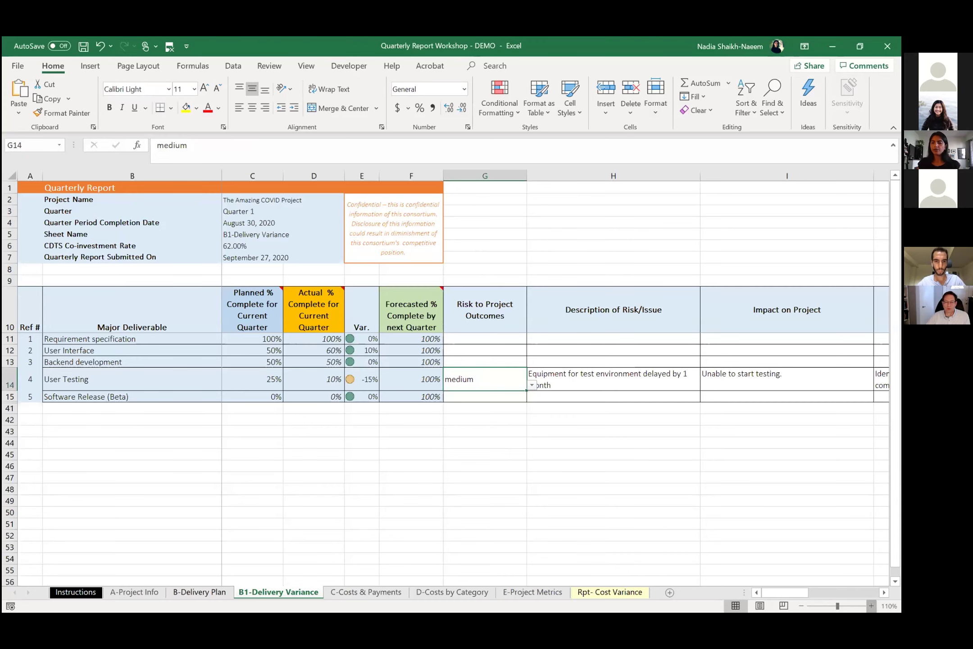
left_click(872, 605)
left_click(872, 606)
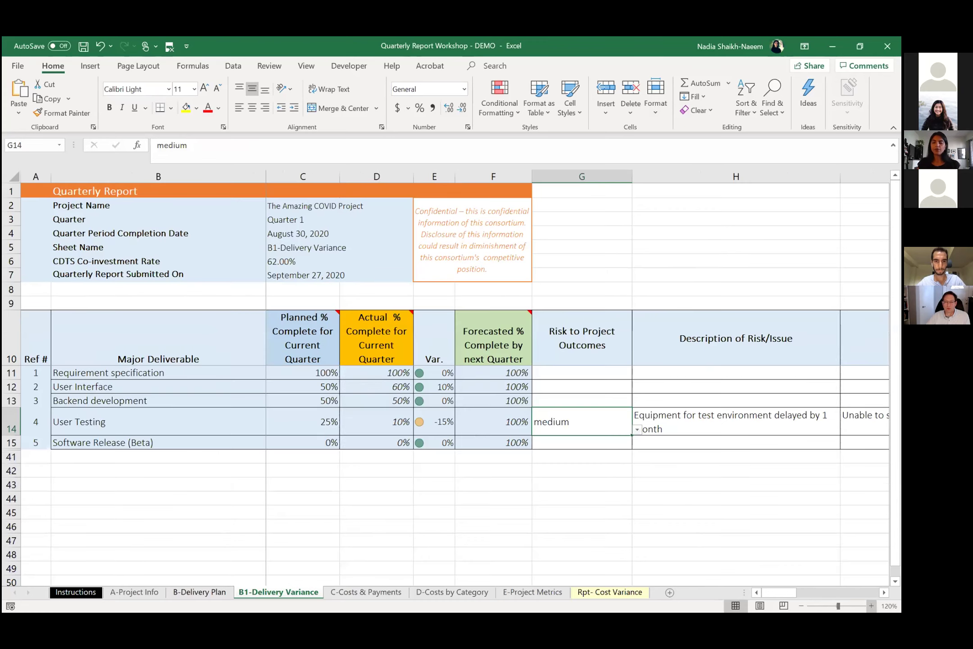
left_click(636, 429)
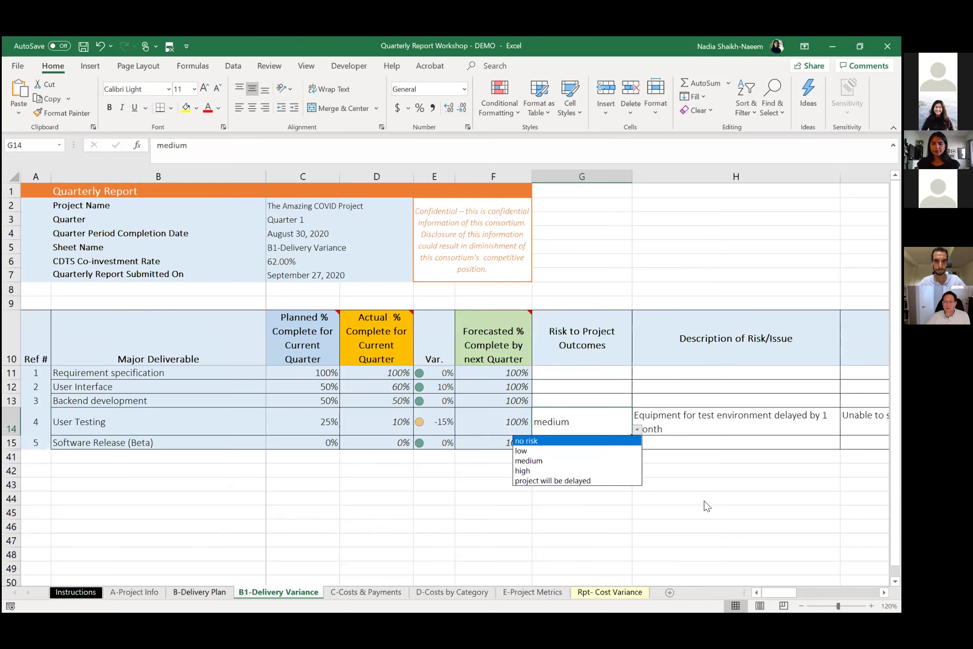
key("Escape")
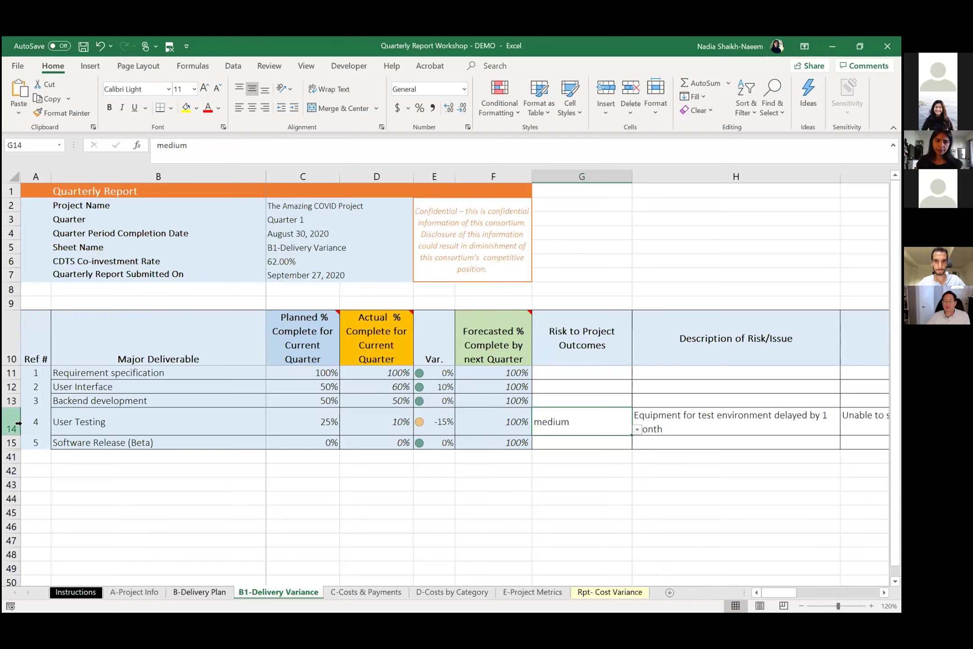
Step: Recheck the B-Delivery Plan sheet, then review User Testing's risk rating, issue description and project impact on B1-Delivery Variance
left_click(201, 593)
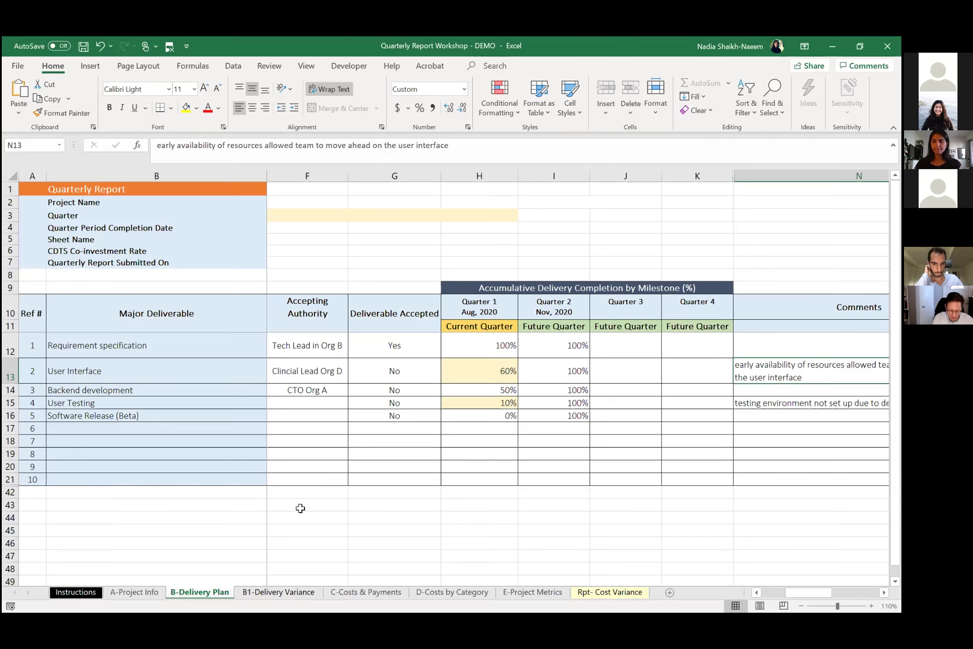
left_click(307, 593)
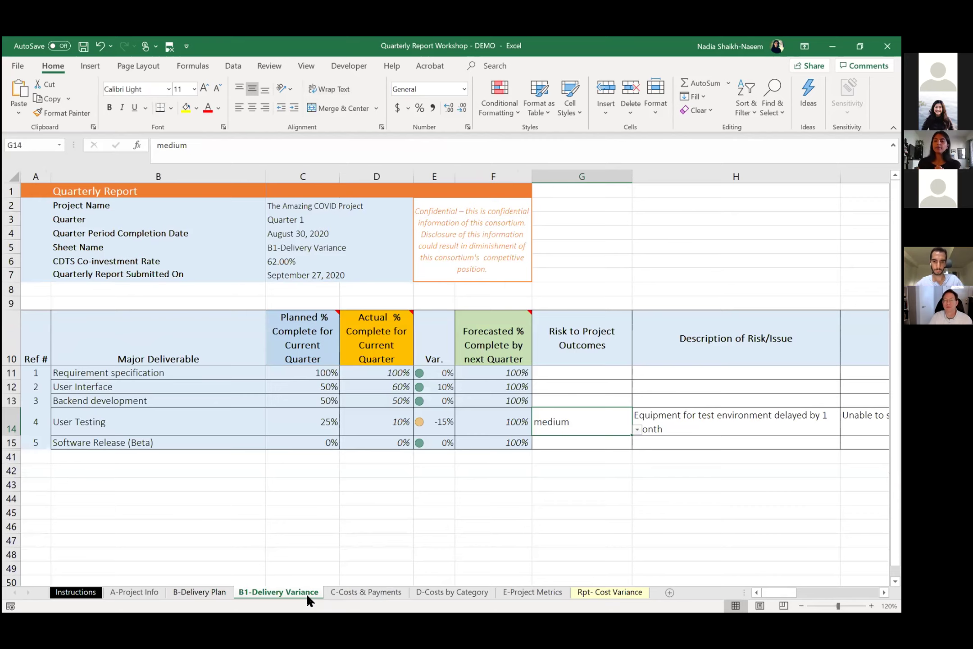
key("Right")
key("Right")
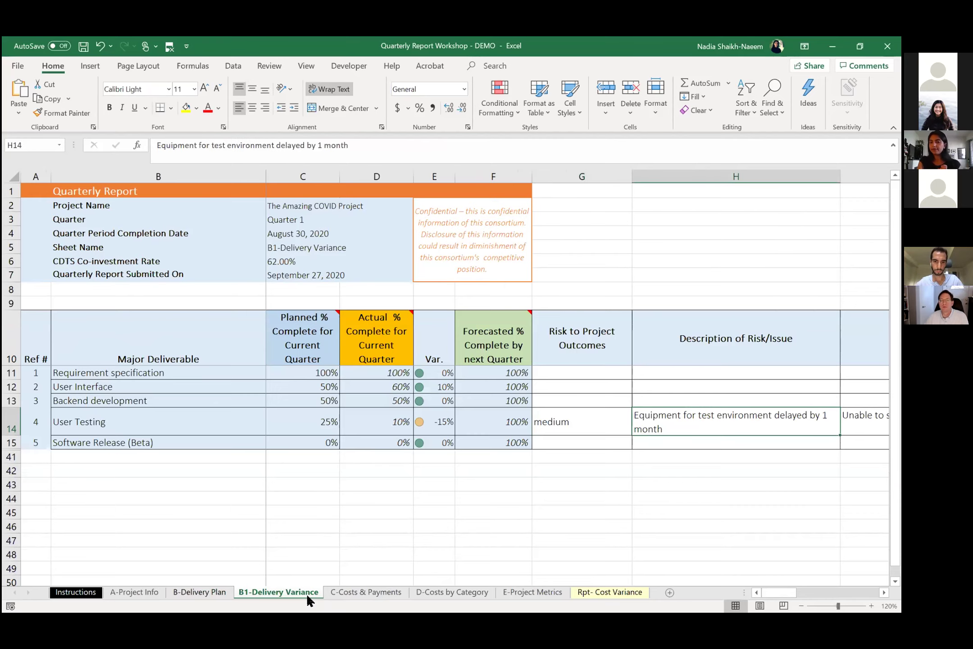
key("Left")
key("Right")
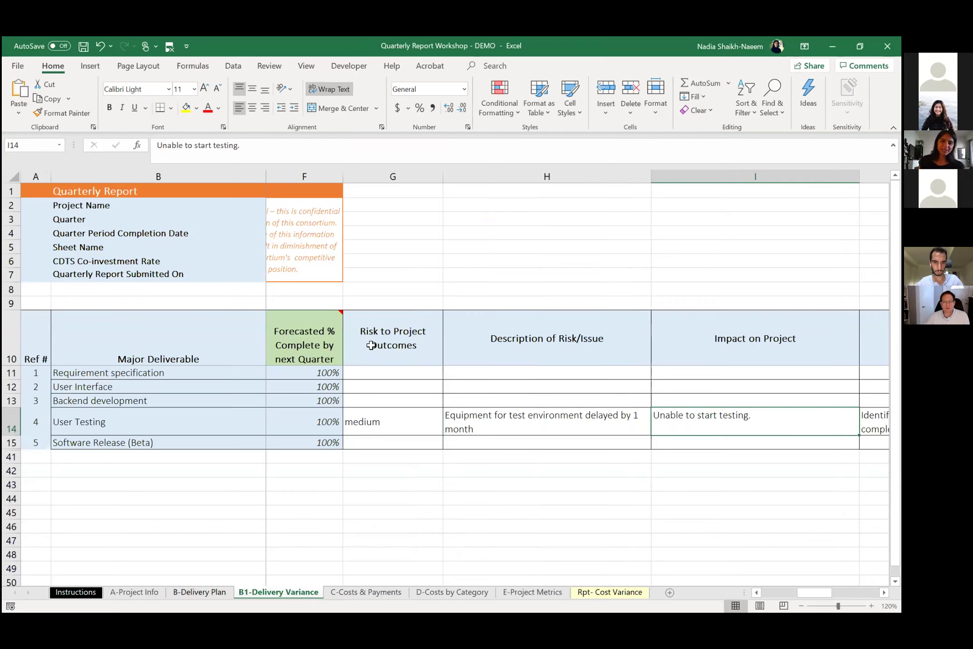
left_click(408, 424)
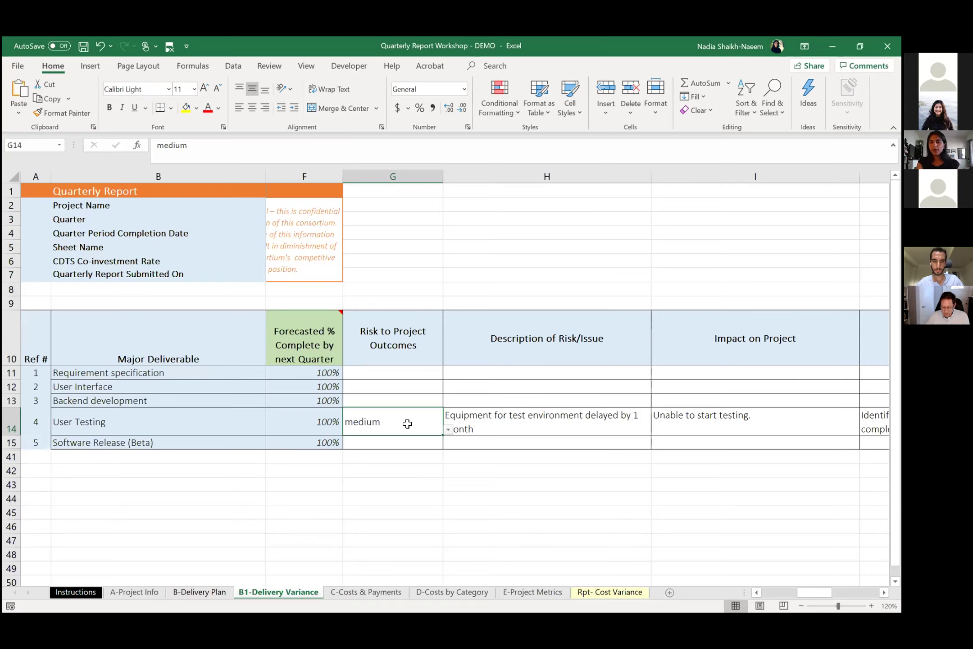
Step: Review User Testing's risk description, project impact and mitigation strategy on the B1-Delivery Variance sheet
key("Tab")
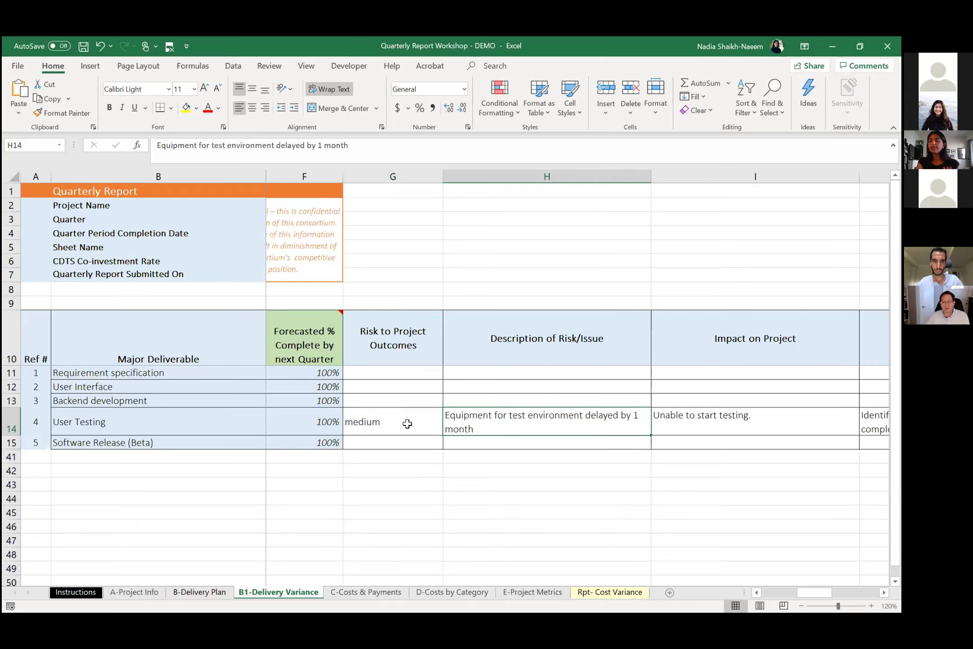
key("Tab")
key("Tab")
scroll(407, 424, "right", 1)
key("shift+Tab")
key("shift+Tab")
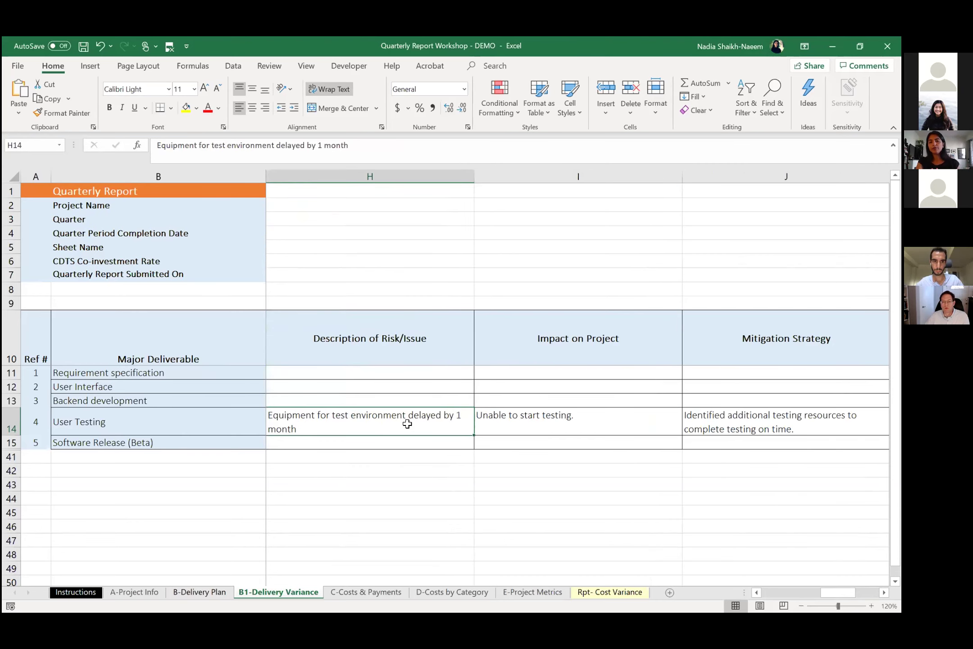
scroll(407, 424, "left", 1)
key("Tab")
key("Tab")
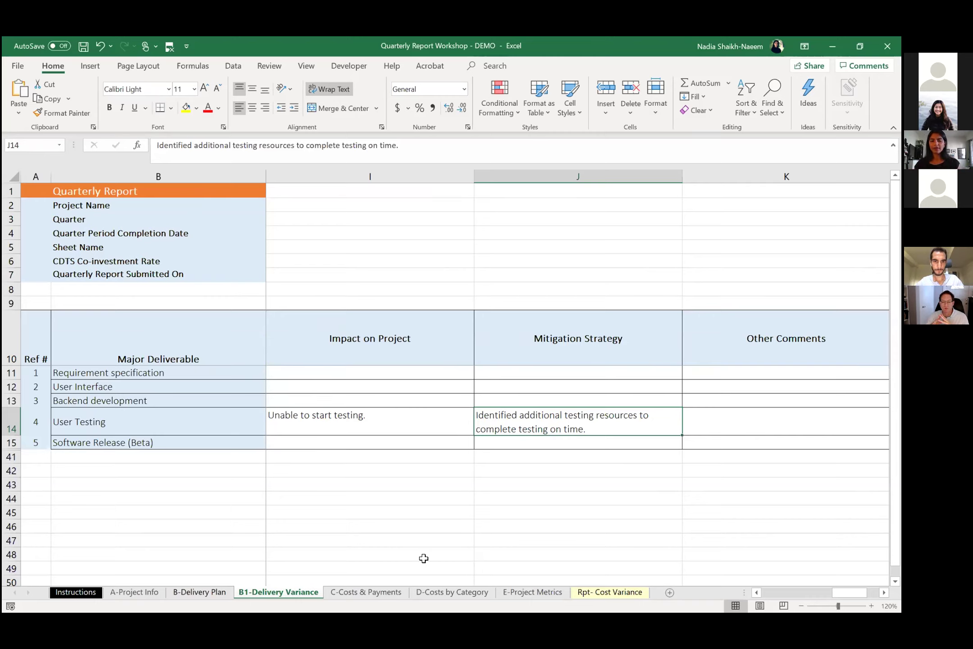
Step: Switch to the C-Costs & Payments sheet and set Organization B's Quarter 1 eligible cost in Table C-1 to 50000
left_click(384, 593)
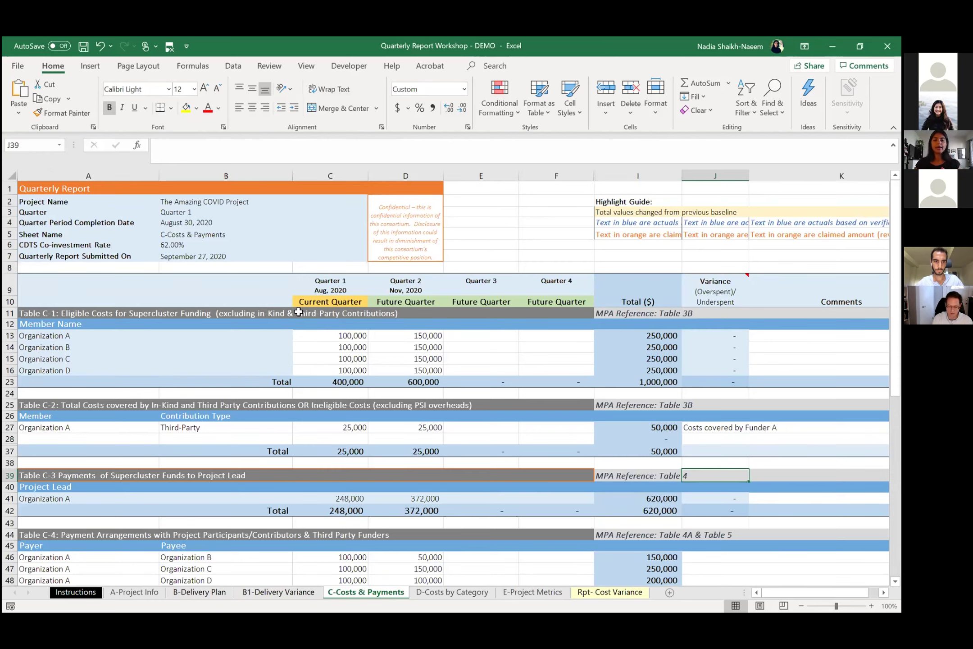
left_click(324, 349)
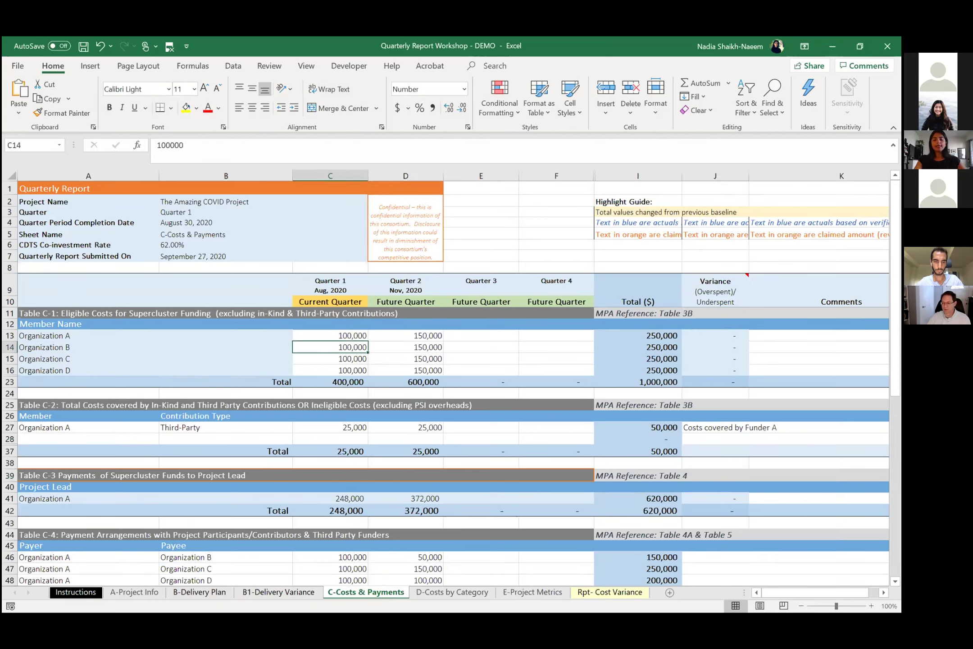
type("50000")
key("Return")
key("Up")
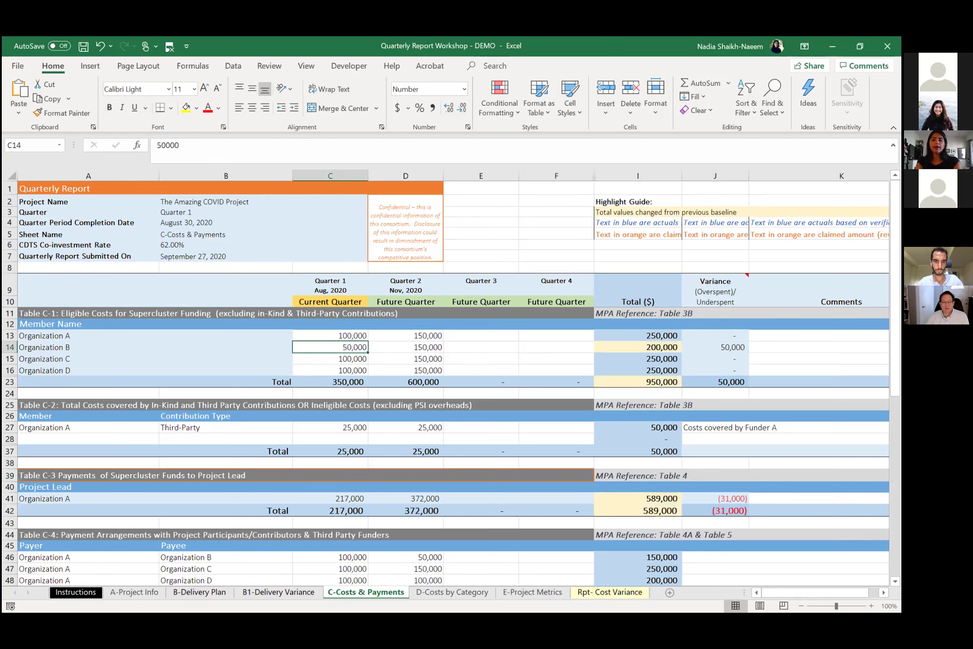
Step: Set Organization B's Quarter 2 eligible cost in Table C-1 to 200000 and recheck both of its quarterly amounts
left_click(405, 347)
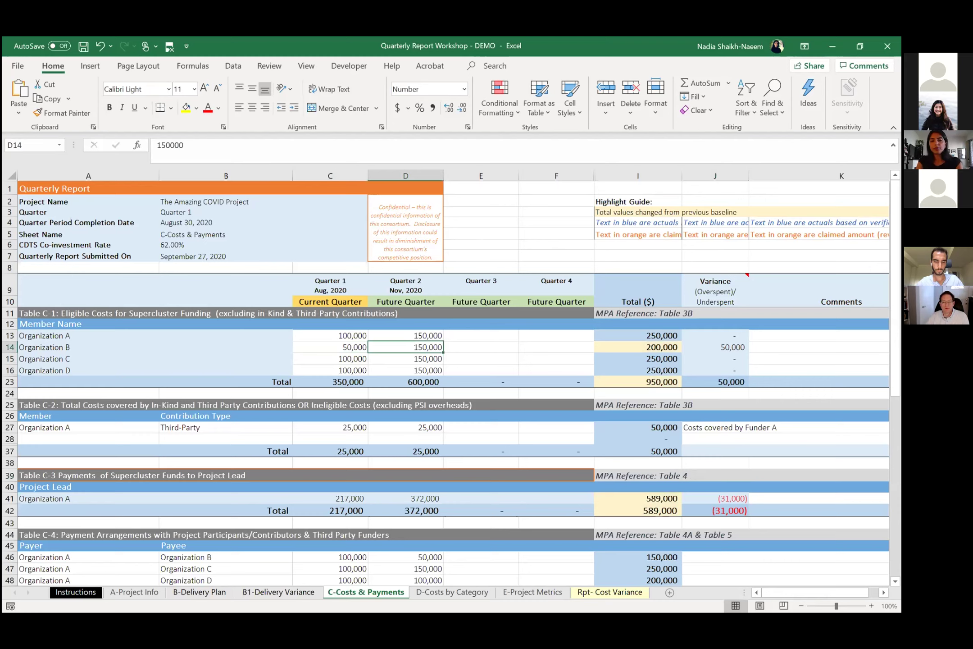
type("200000")
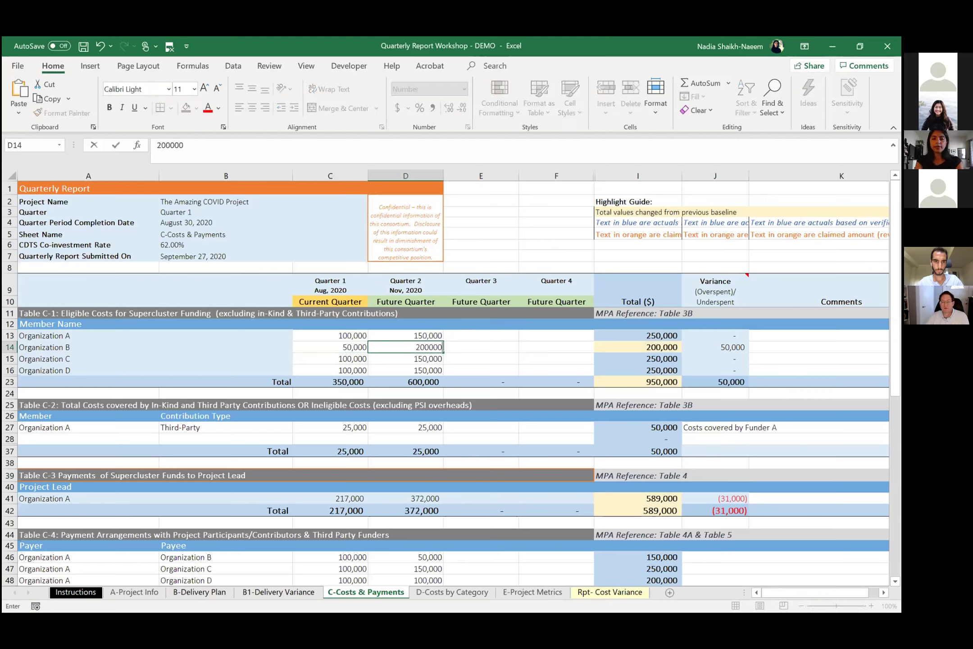
key("Return")
left_click(405, 346)
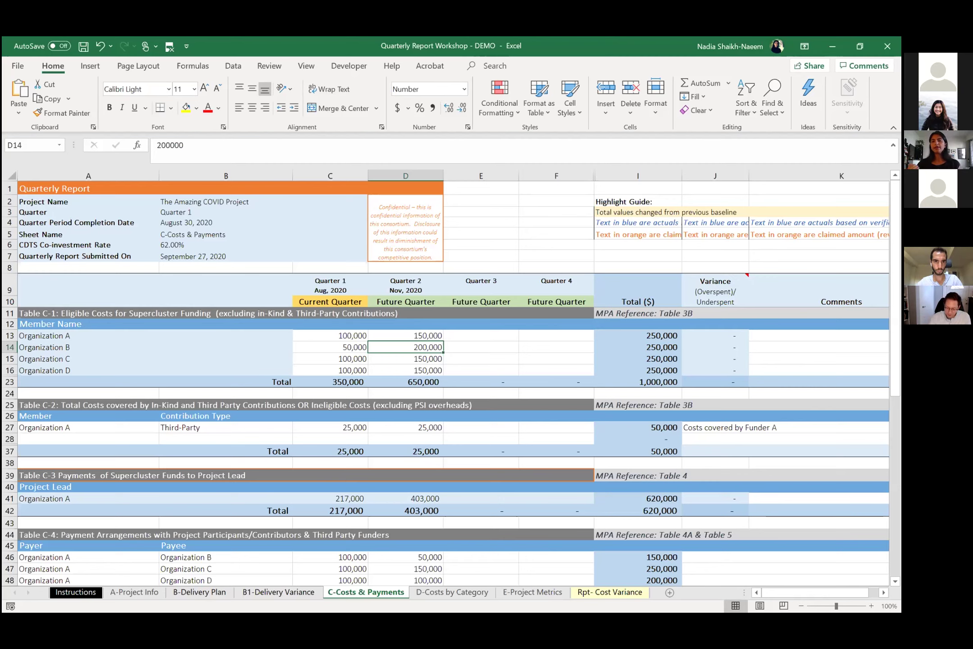
left_click(330, 347)
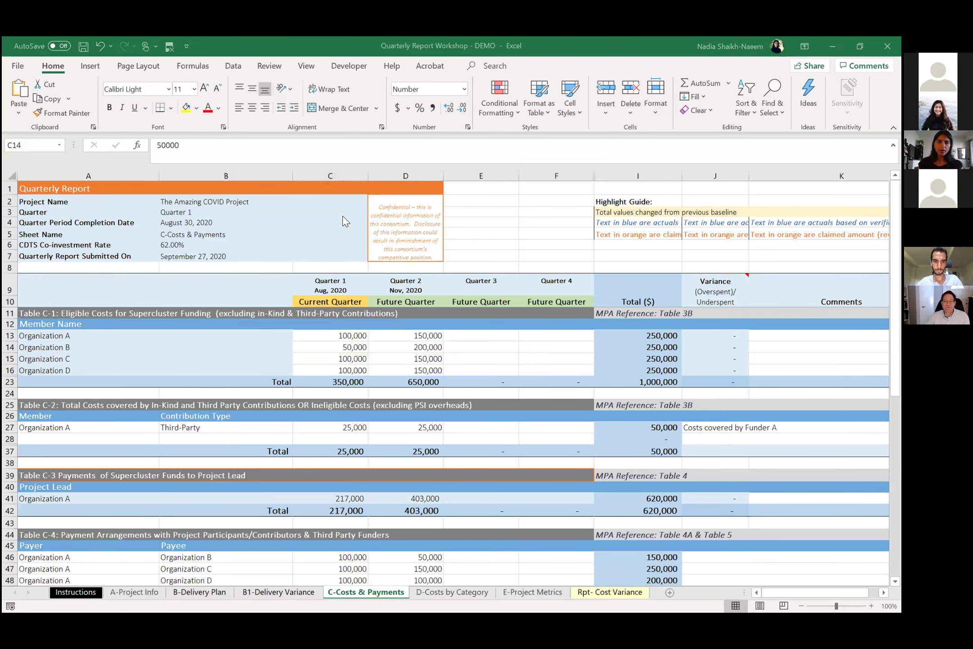
Step: Change Organization A's contribution type in Table C-2 to In-Kind
scroll(90, 399, "down", 1)
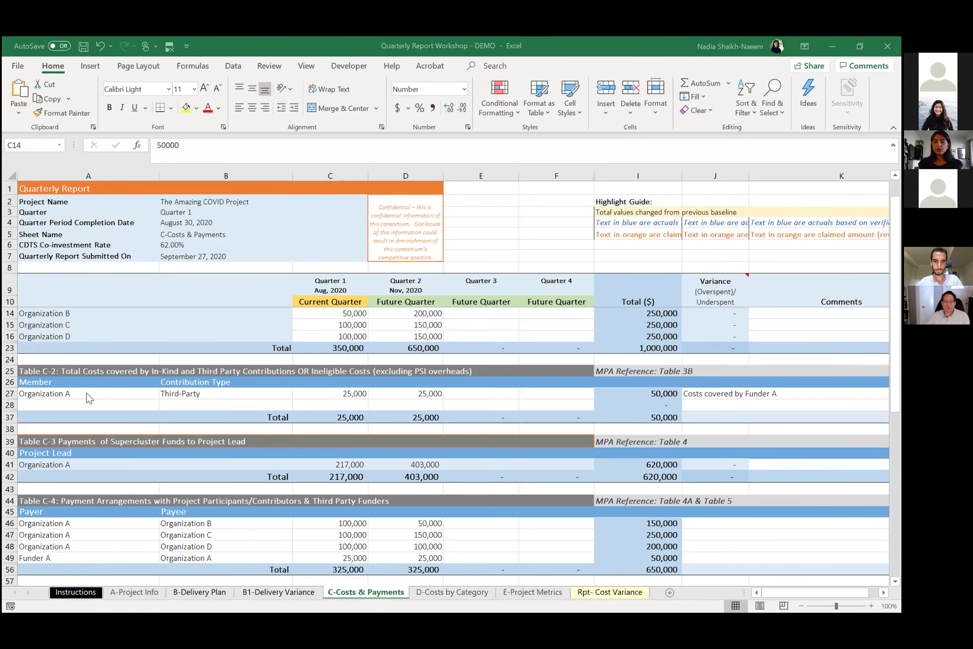
left_click(752, 401)
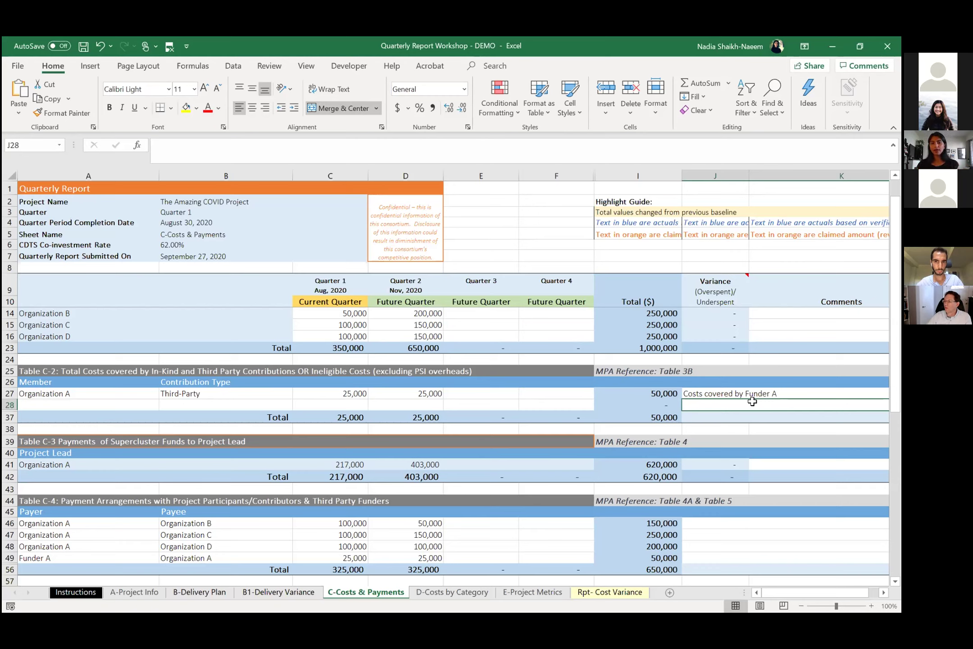
left_click(250, 393)
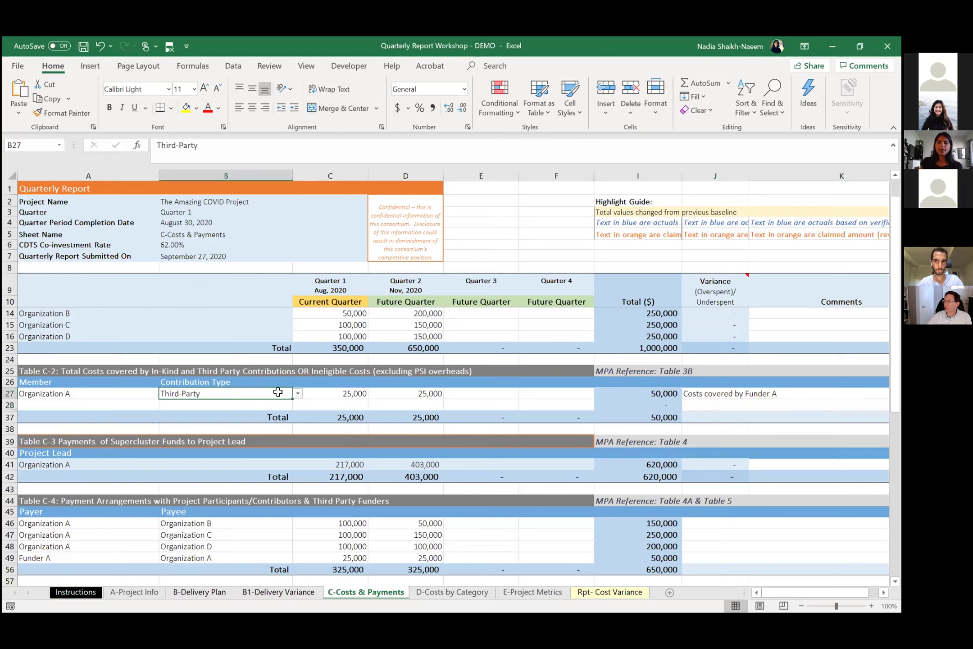
left_click(298, 393)
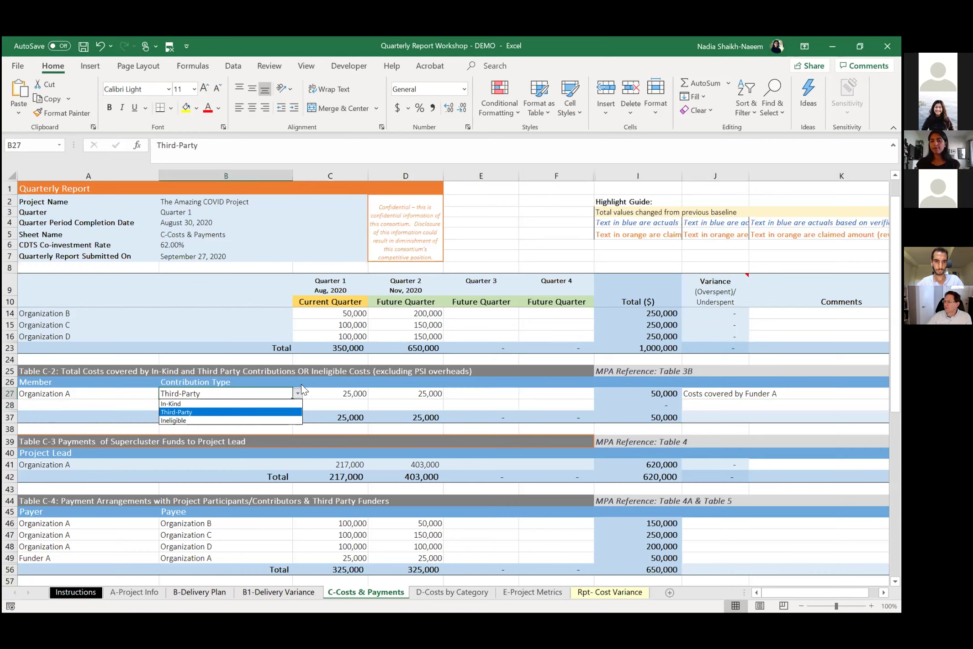
left_click(237, 403)
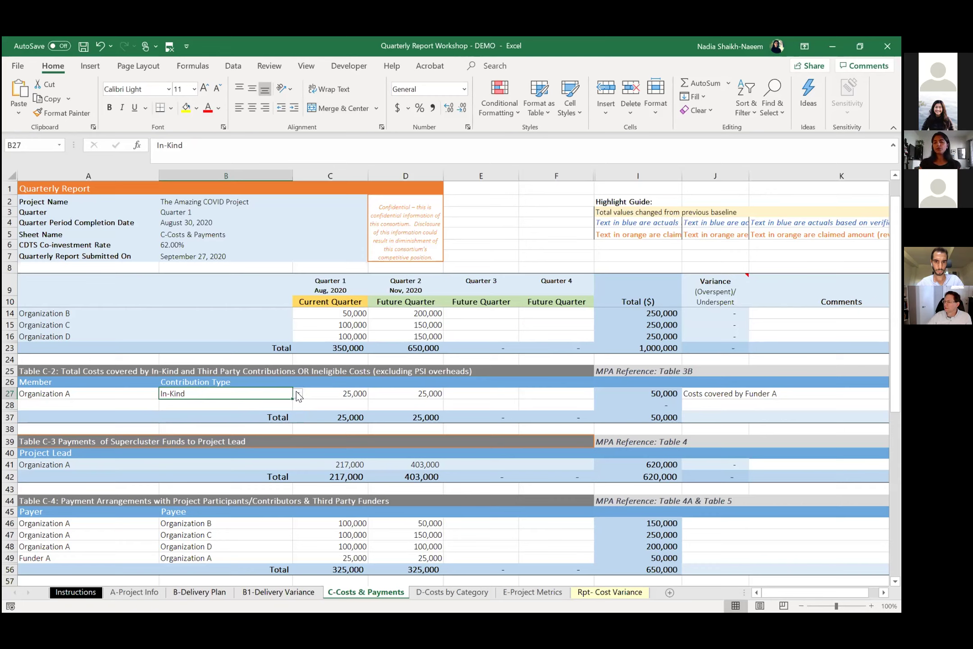
Step: Set Organization A's contribution type in Table C-2 to Ineligible
left_click(297, 393)
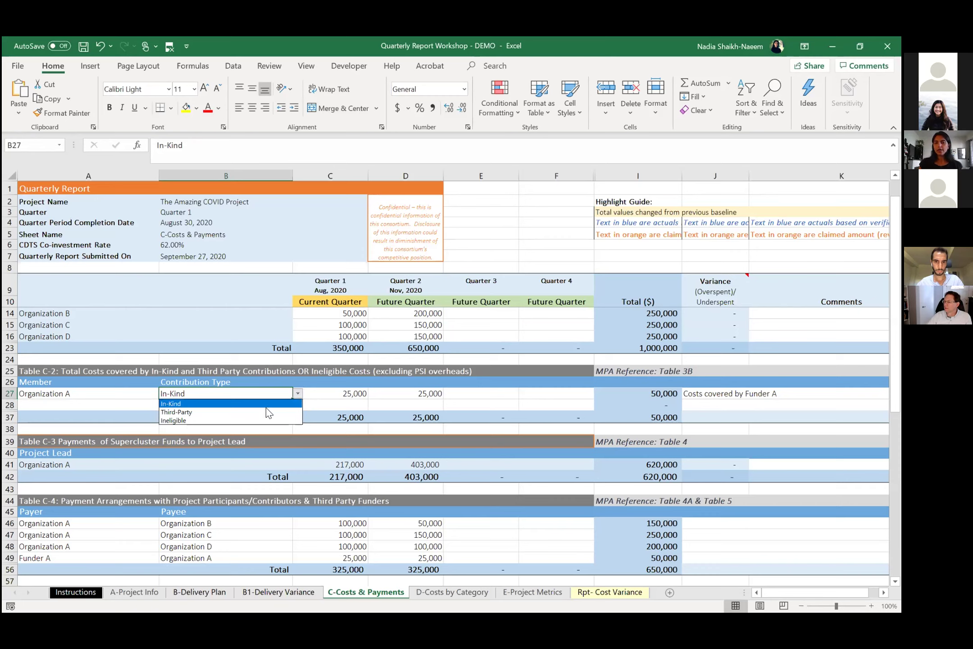
key("Escape")
key("alt+Down")
key("Down")
key("Down")
key("Return")
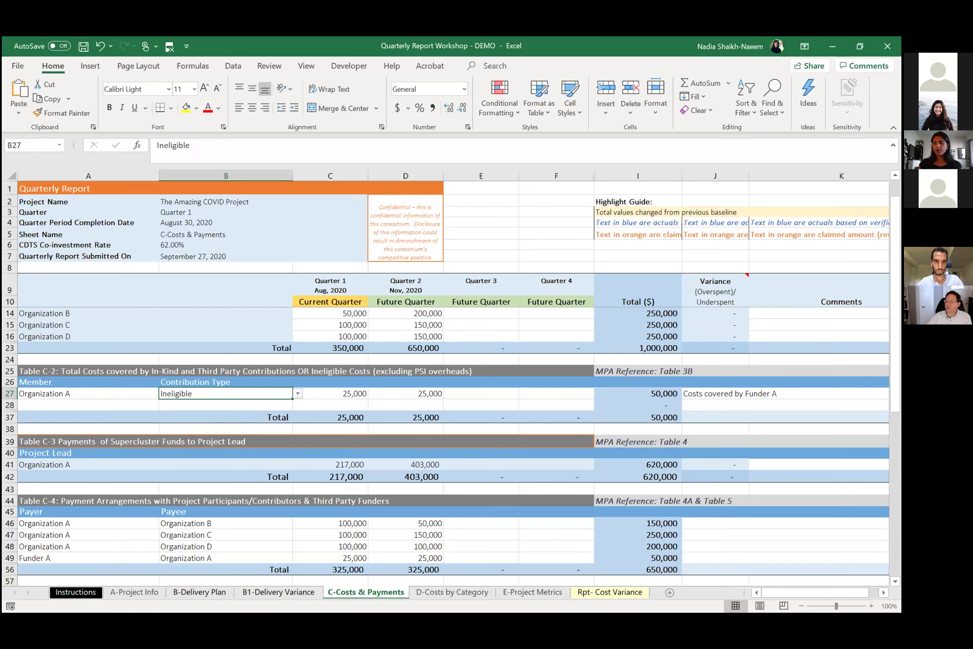
Step: Enlarge the sheet to 110% and inspect Organization A's Quarter 1 and Quarter 2 payment formulas in Table C-3
scroll(493, 534, "up", 1, "ctrl")
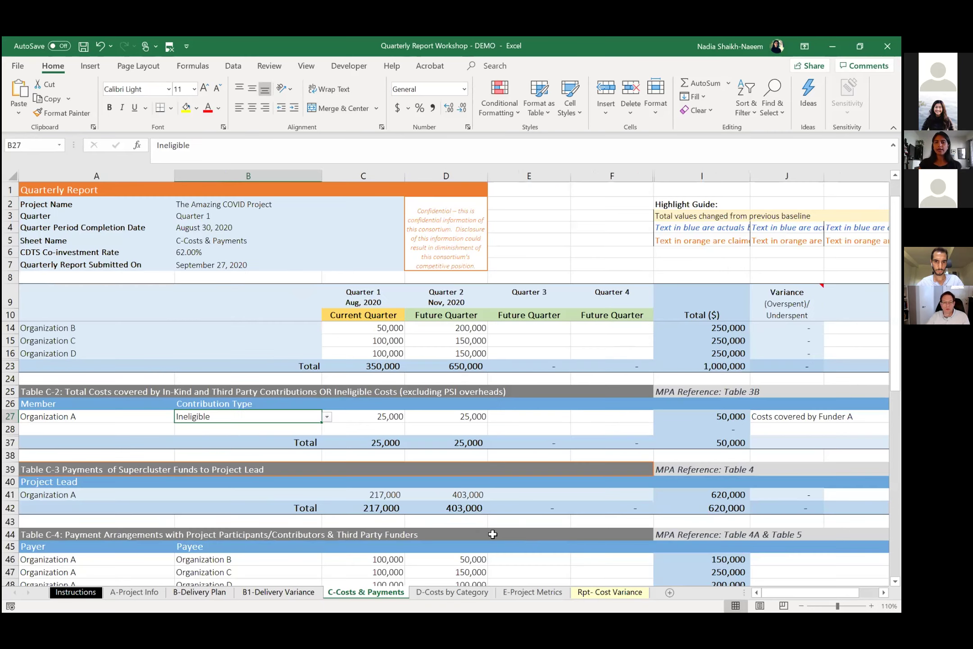
scroll(439, 514, "down", 1)
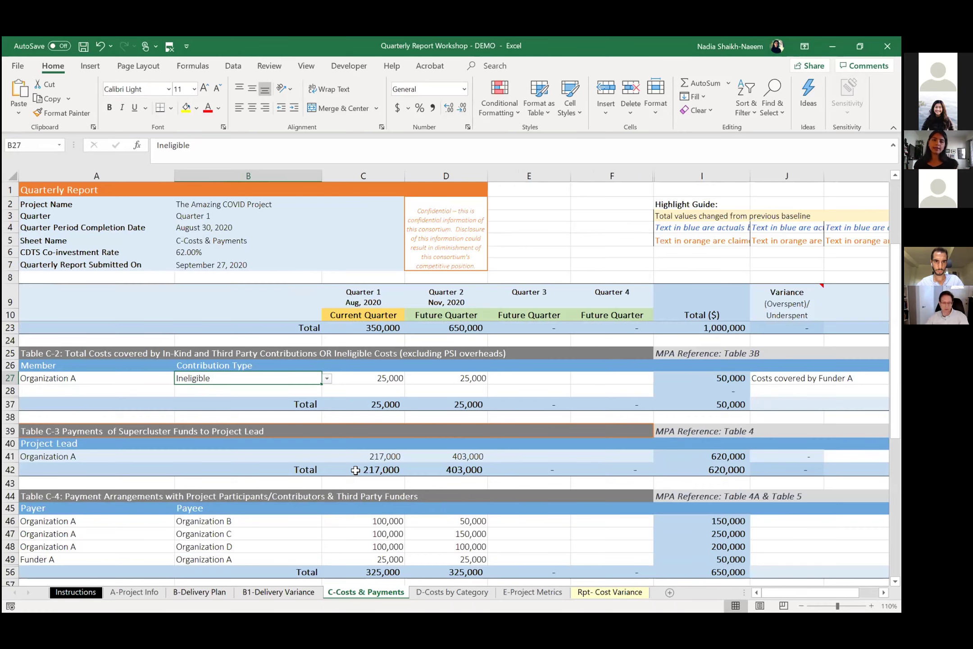
scroll(411, 491, "up", 1)
scroll(412, 490, "down", 2)
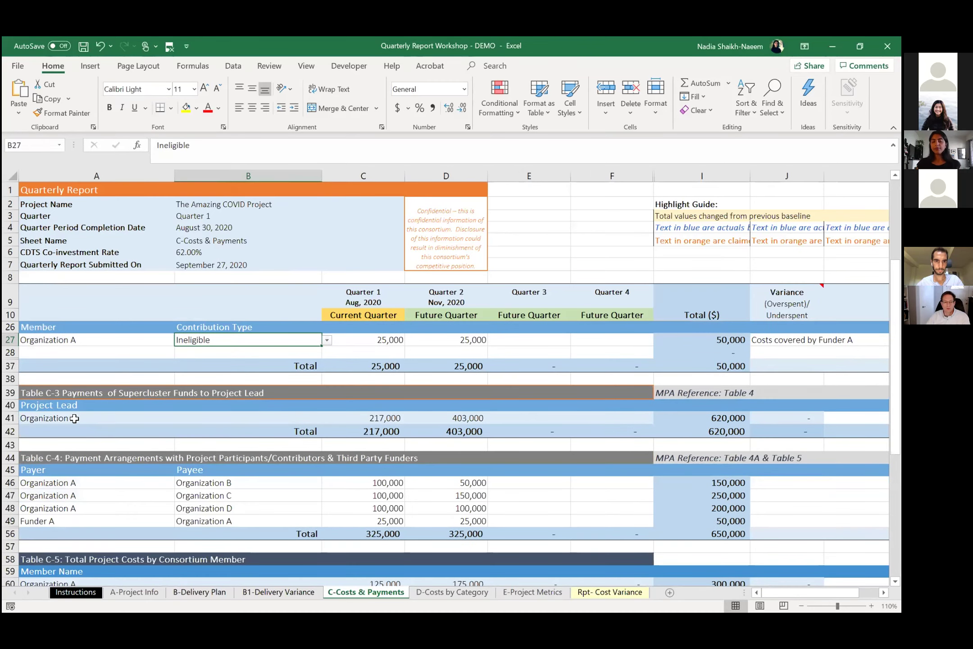
left_click(387, 419)
left_click(459, 420)
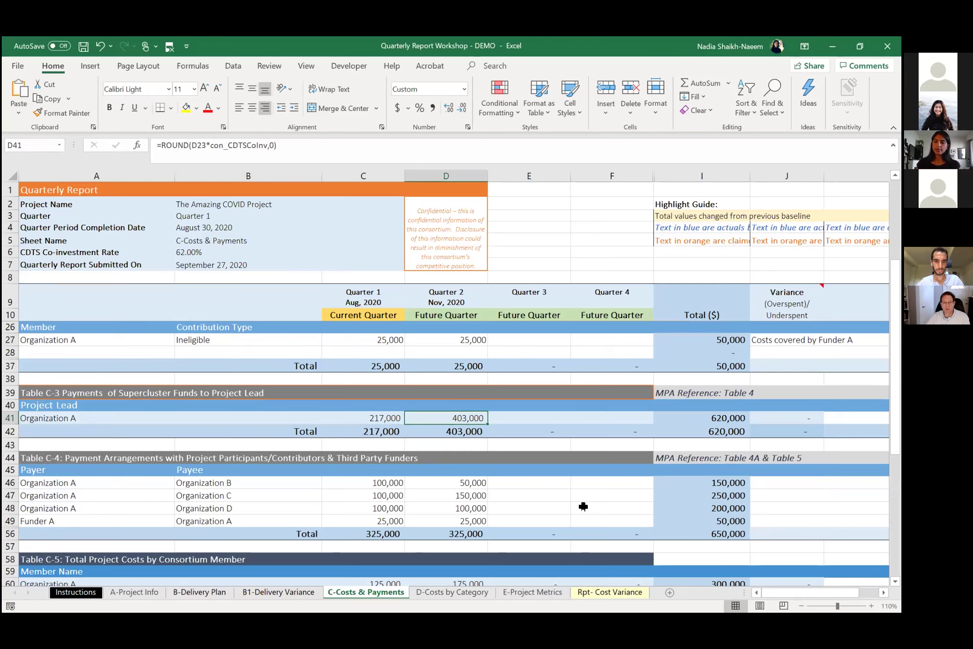
Step: Inspect the payment arrangements in Table C-4, including Organization A's Quarter 1 payments and the Funder A entry
scroll(581, 508, "down", 1)
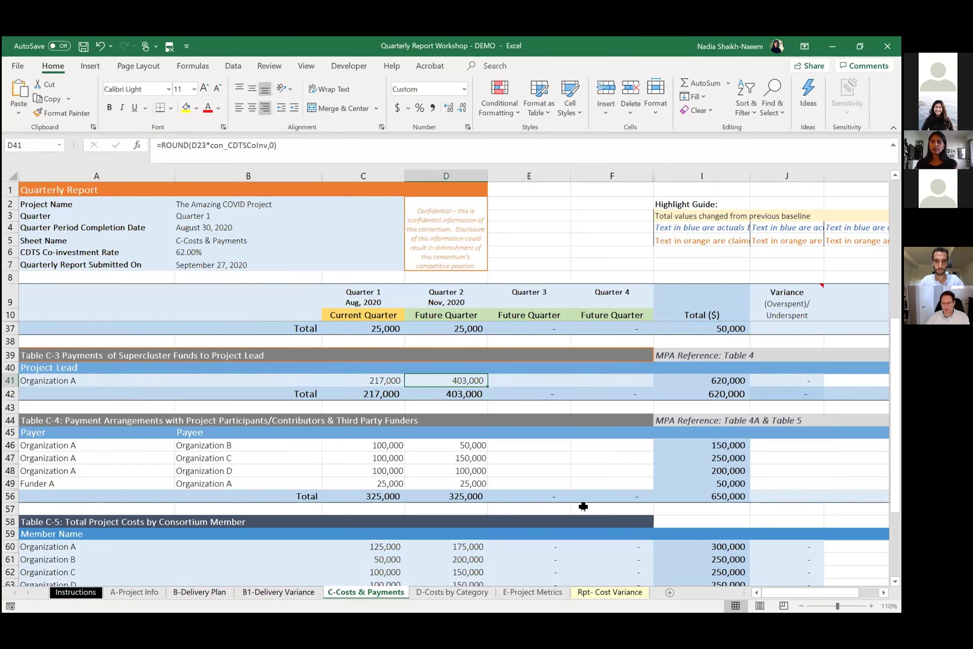
scroll(249, 526, "up", 1)
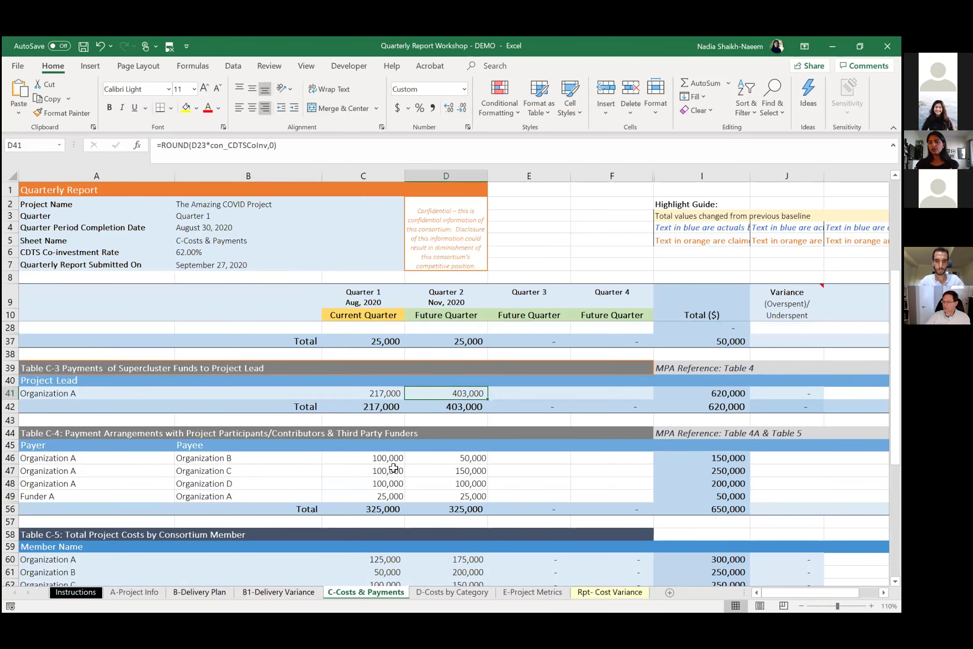
left_click(392, 460)
left_click(392, 482)
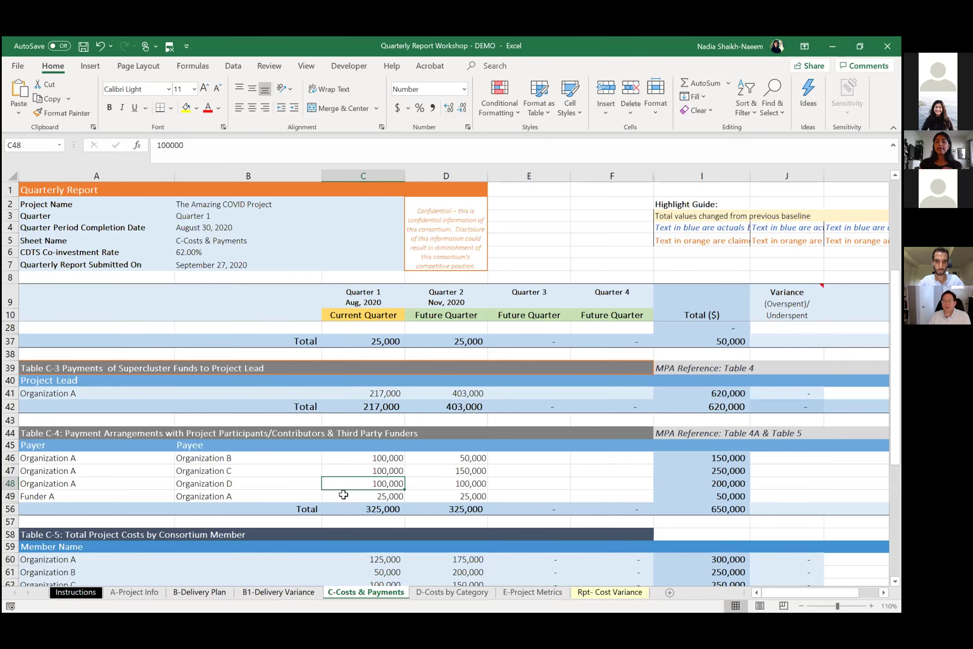
left_click(120, 495)
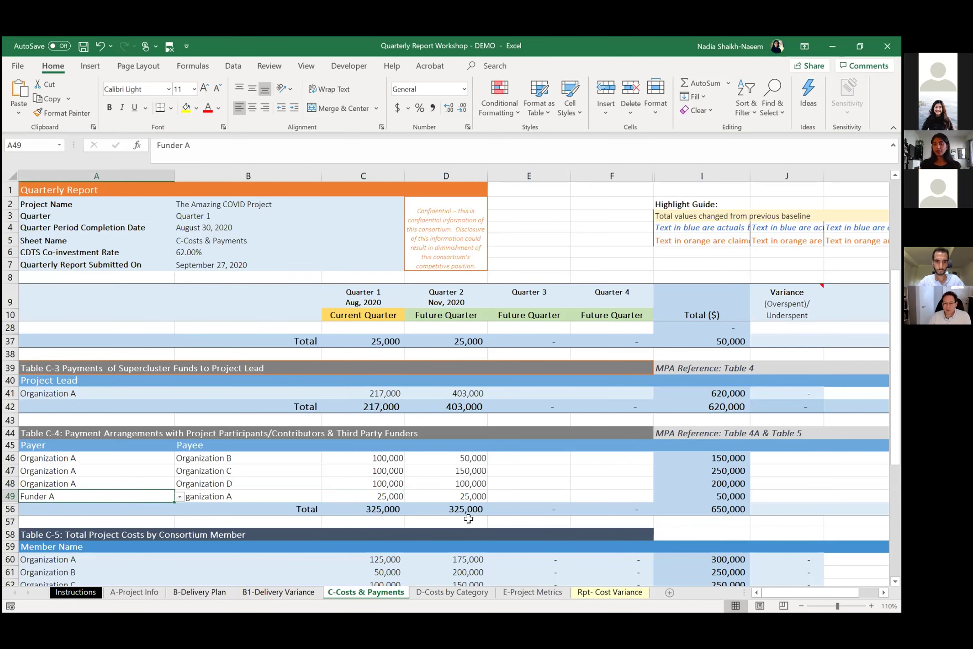
scroll(487, 519, "down", 1)
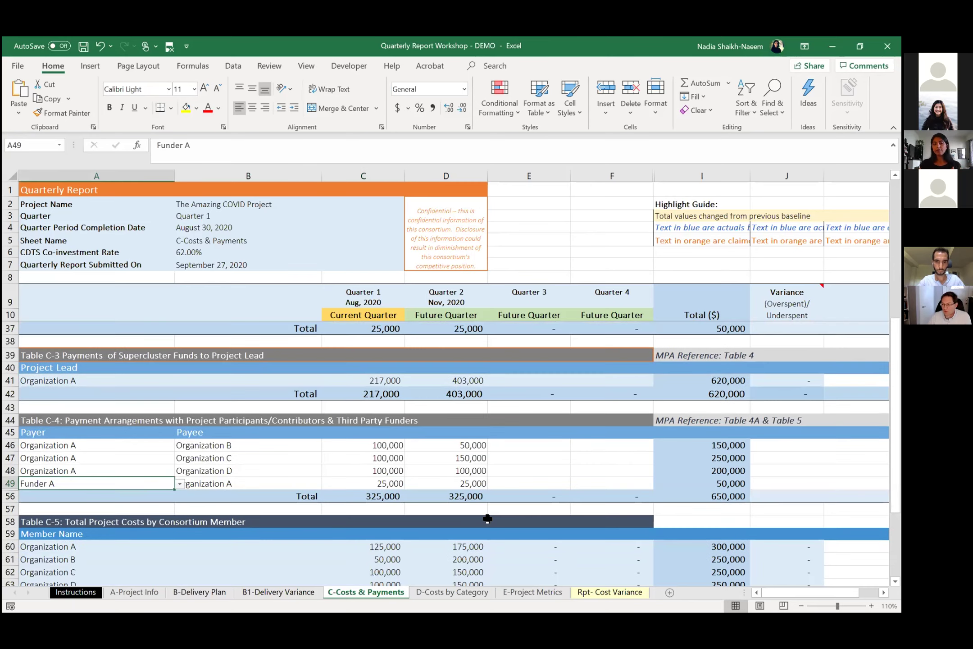
left_click(467, 487)
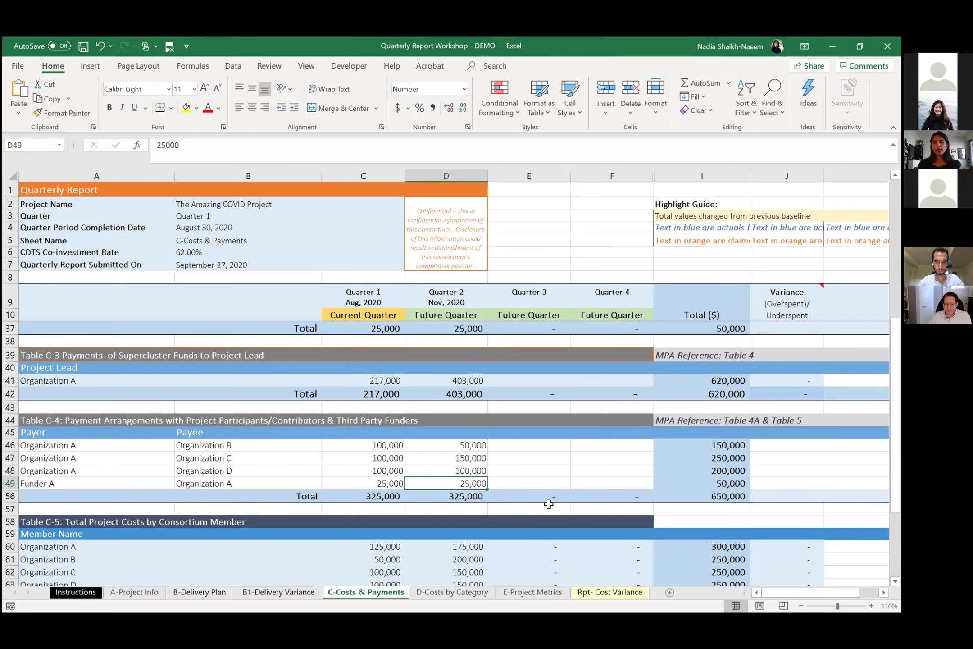
Step: Review the total project costs in Table C-5 and the member co-investments in Table C-6
scroll(543, 502, "down", 1)
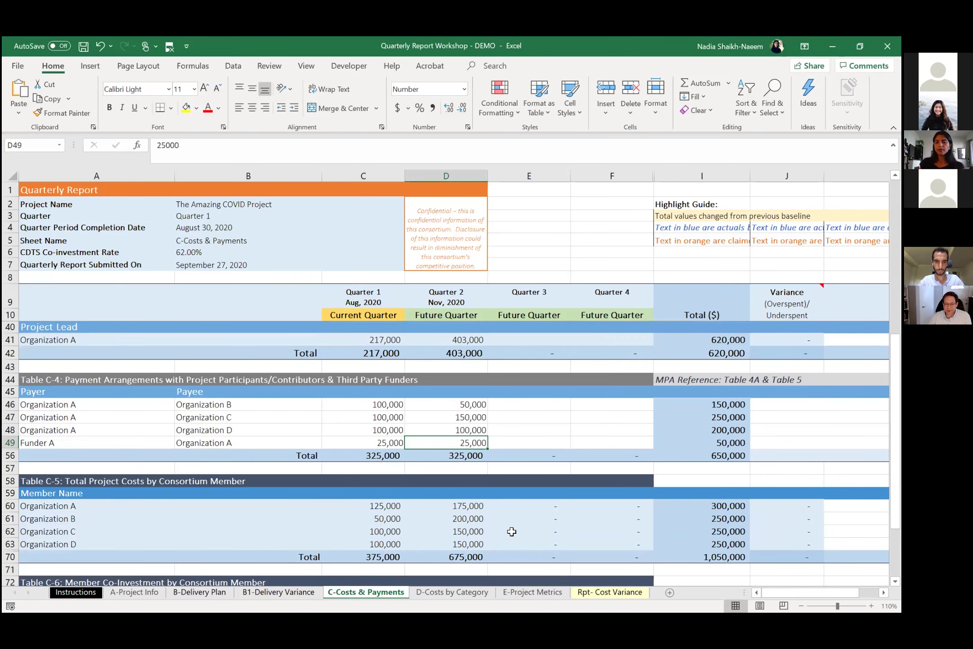
scroll(512, 532, "down", 1)
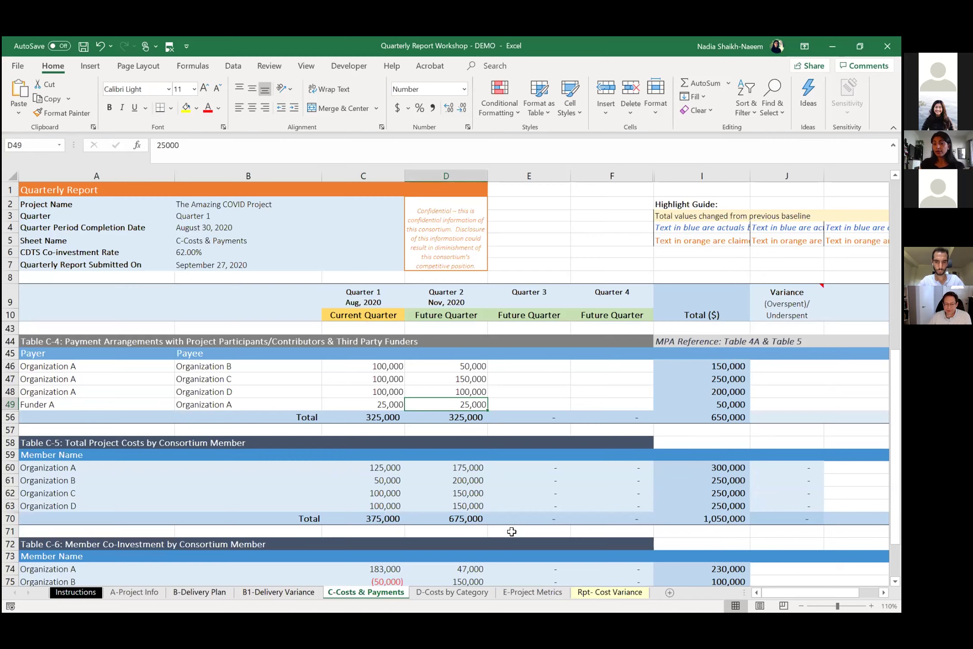
scroll(512, 531, "down", 1)
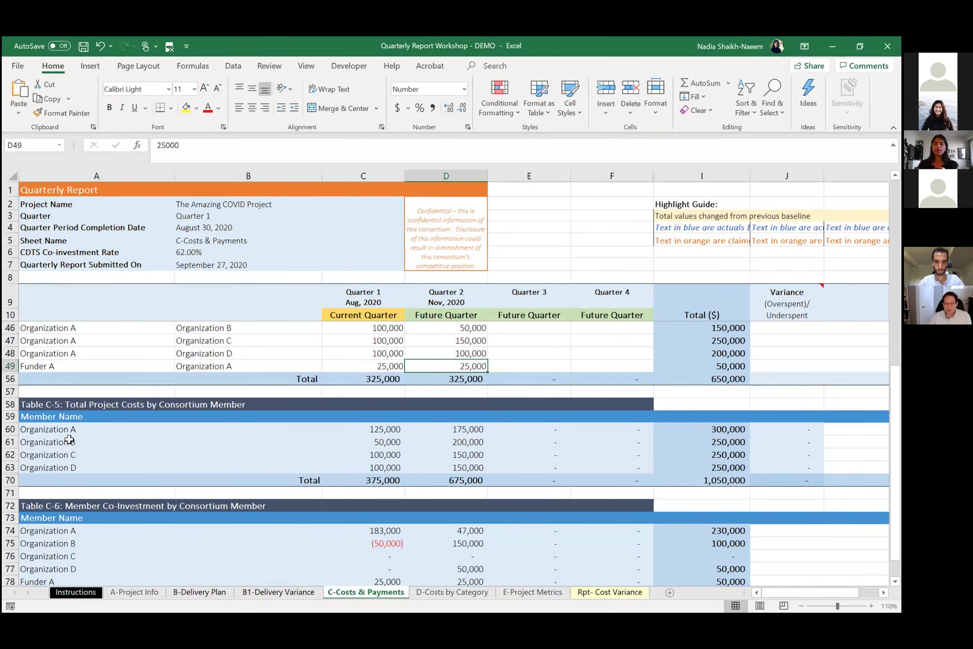
scroll(184, 558, "up", 1)
scroll(184, 558, "down", 2)
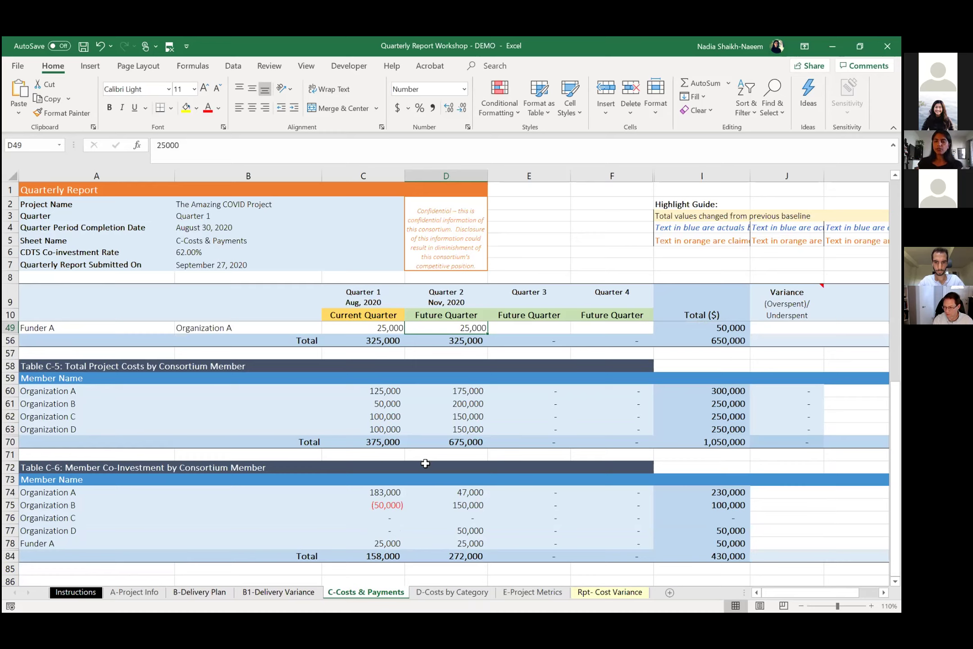
Step: Switch to the D-Costs by Category sheet, enlarge it to 110% and highlight Organization A's Total from Worksheet C row
left_click(447, 590)
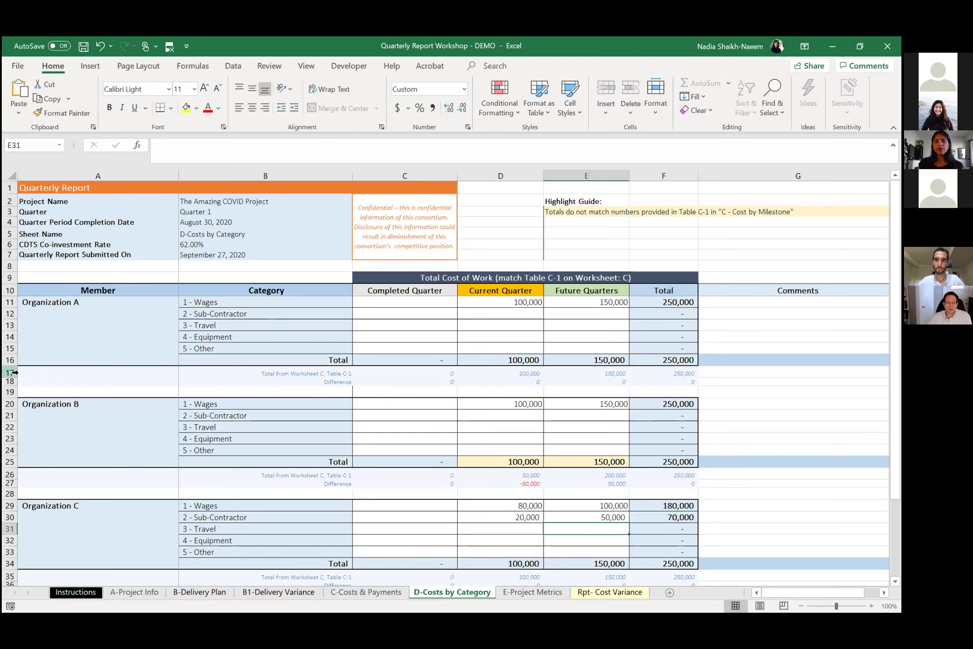
left_click_drag(15, 372, 14, 379)
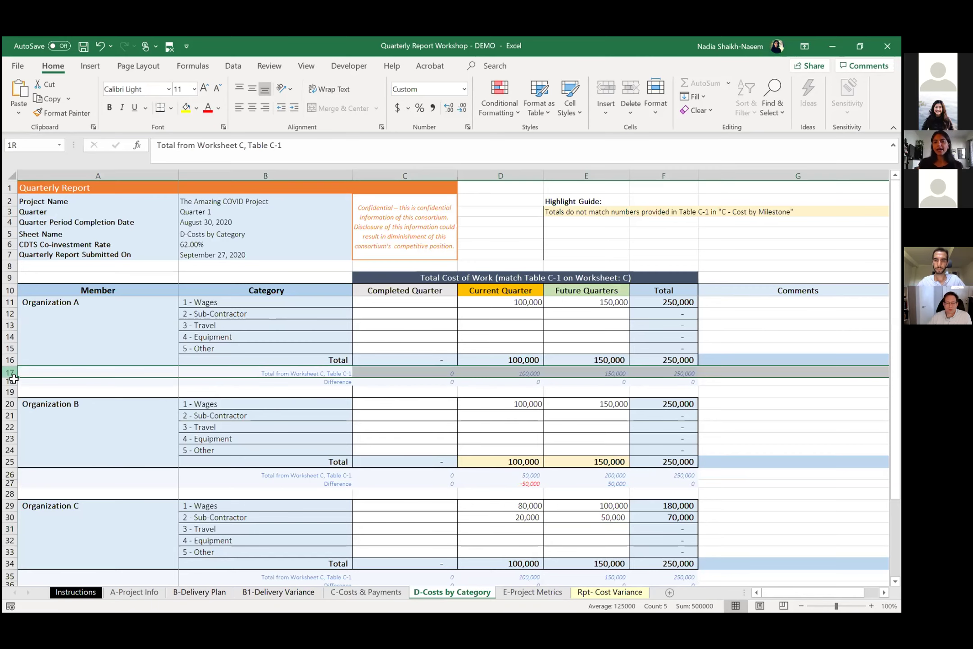
left_click(584, 414)
left_click(871, 605)
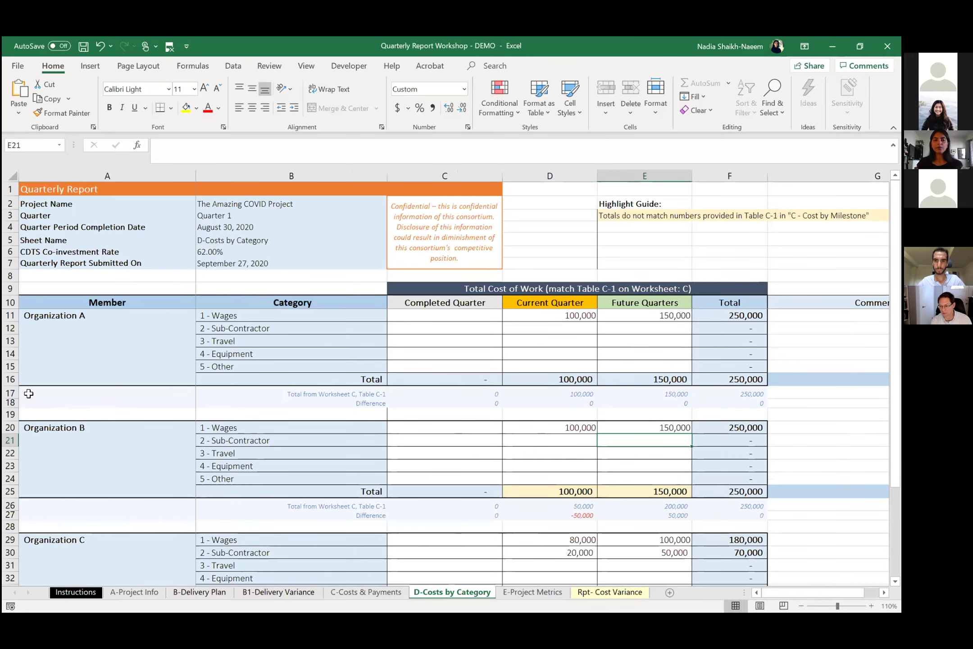
left_click(13, 394)
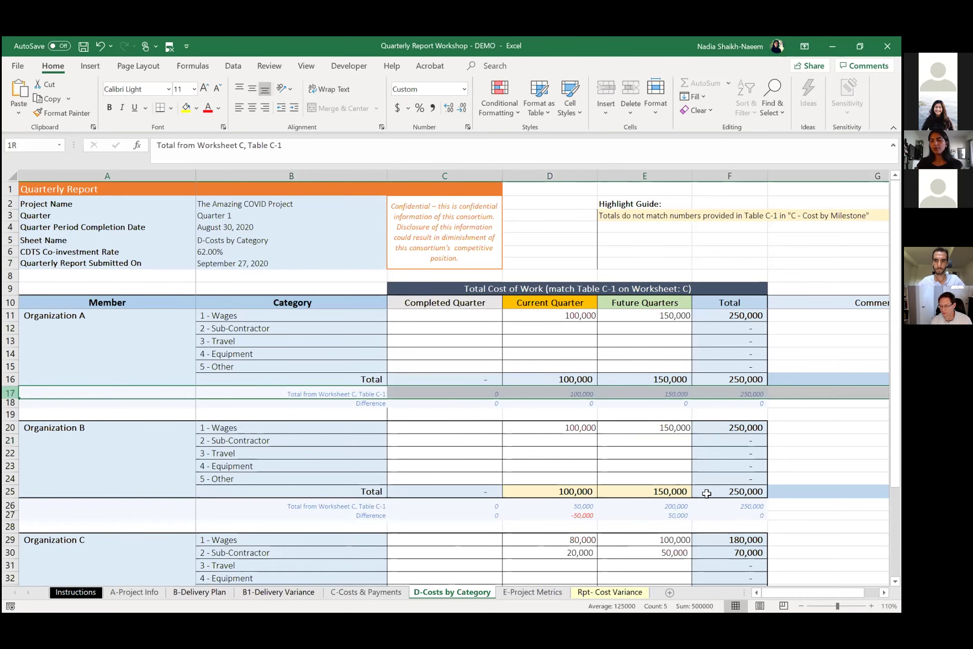
Step: Inspect Organization A's Total from Worksheet C formulas for the current and future quarters, and highlight its Difference values across all cost columns
left_click(686, 477)
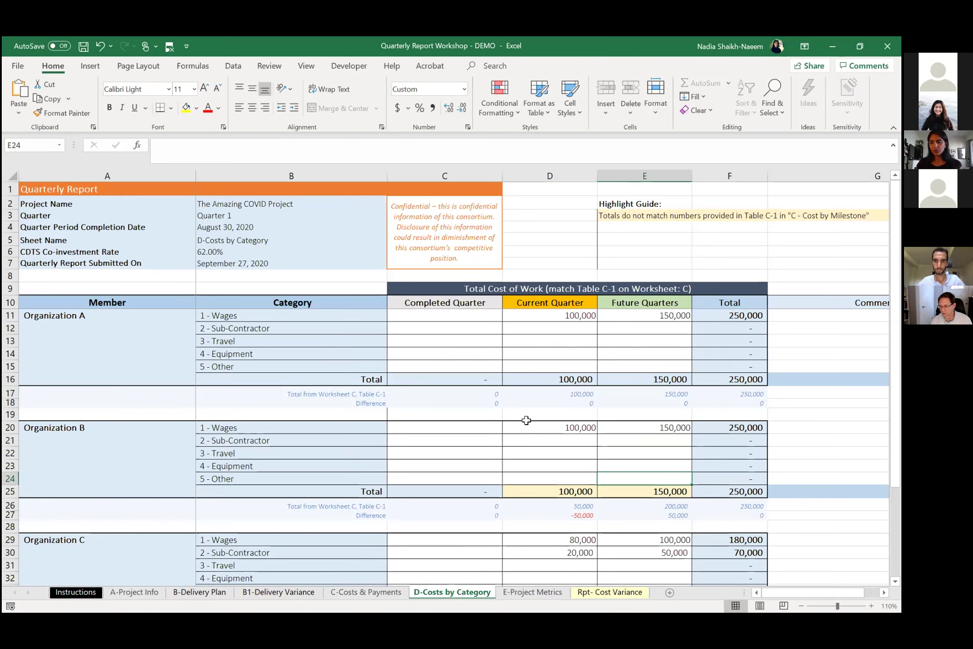
left_click(9, 393)
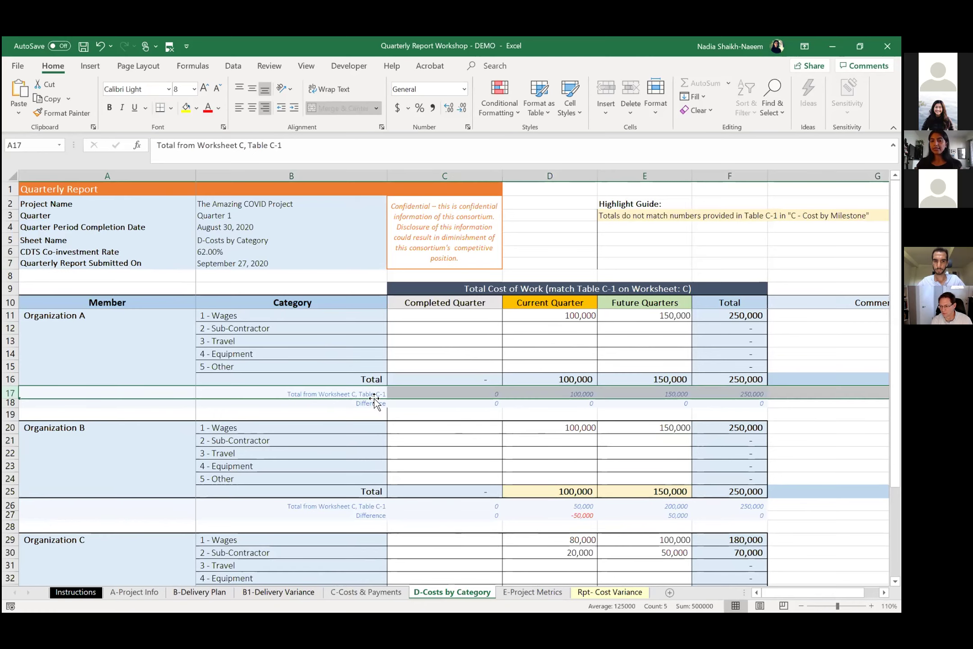
left_click(495, 395)
left_click(571, 394)
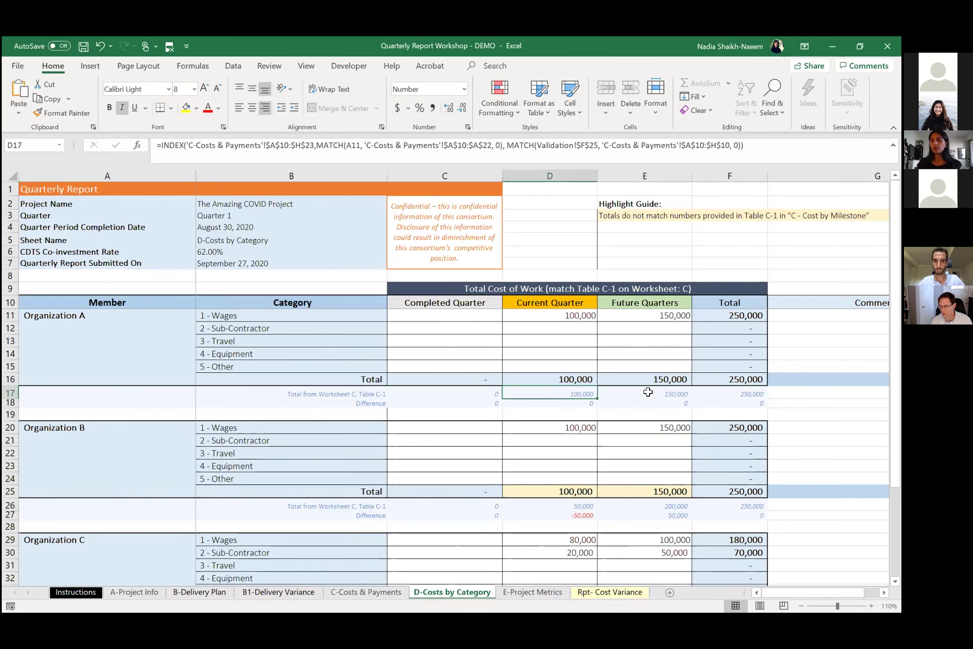
left_click(631, 393)
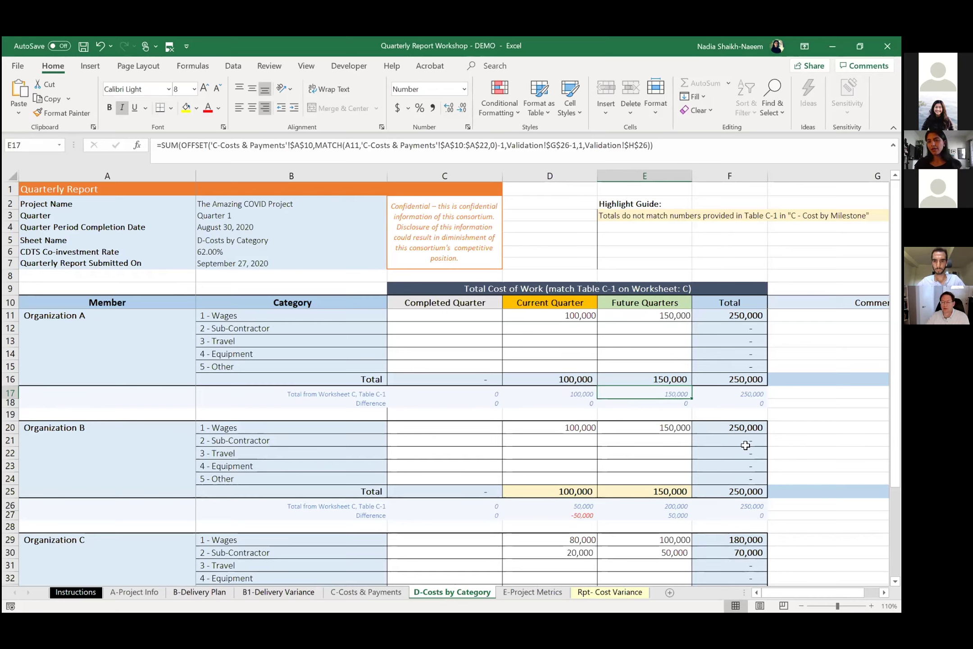
left_click_drag(489, 404, 741, 403)
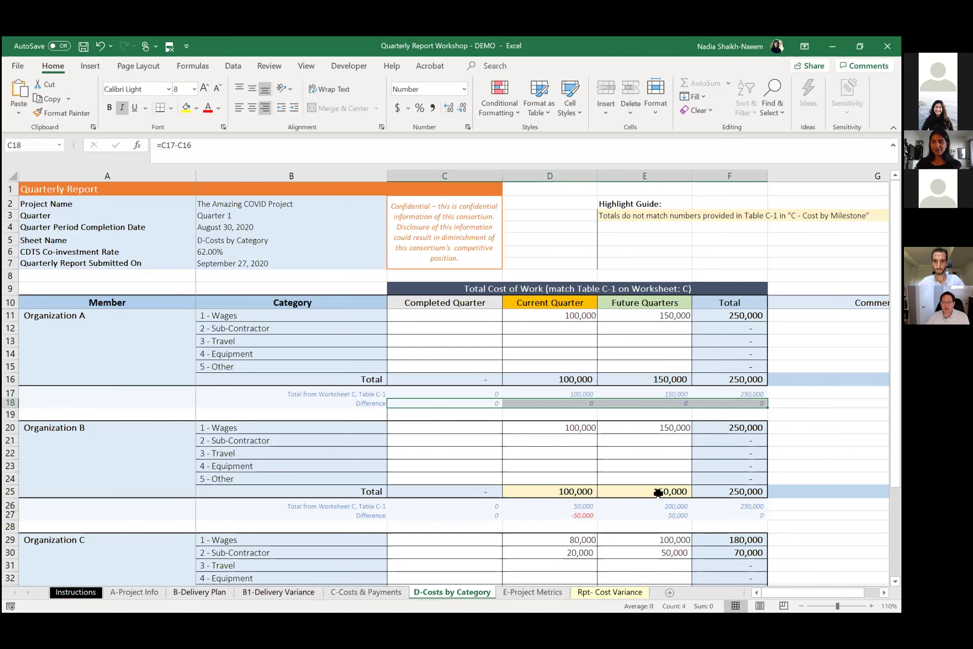
Step: Switch to the E-Project Metrics sheet and review the Project Overview, including key accomplishments, and the Project Team's member activities
left_click(543, 593)
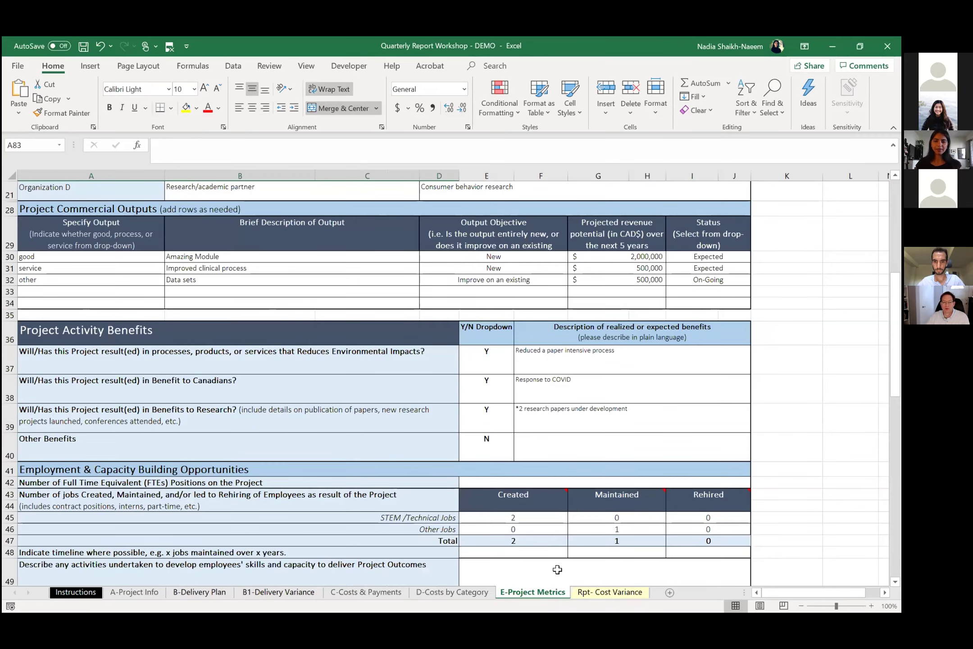
scroll(570, 504, "up", 7)
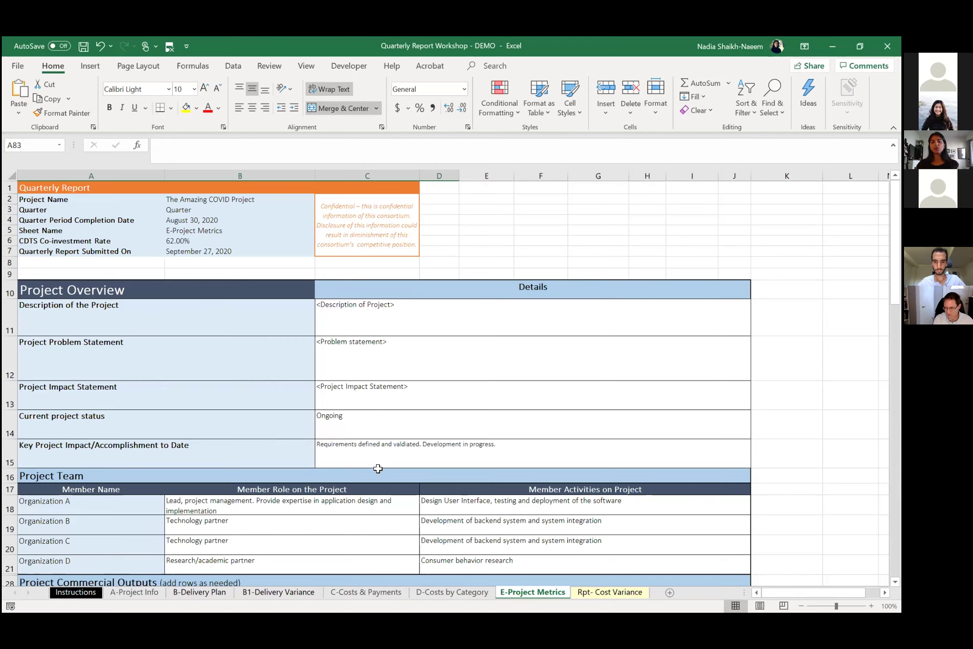
left_click(228, 453)
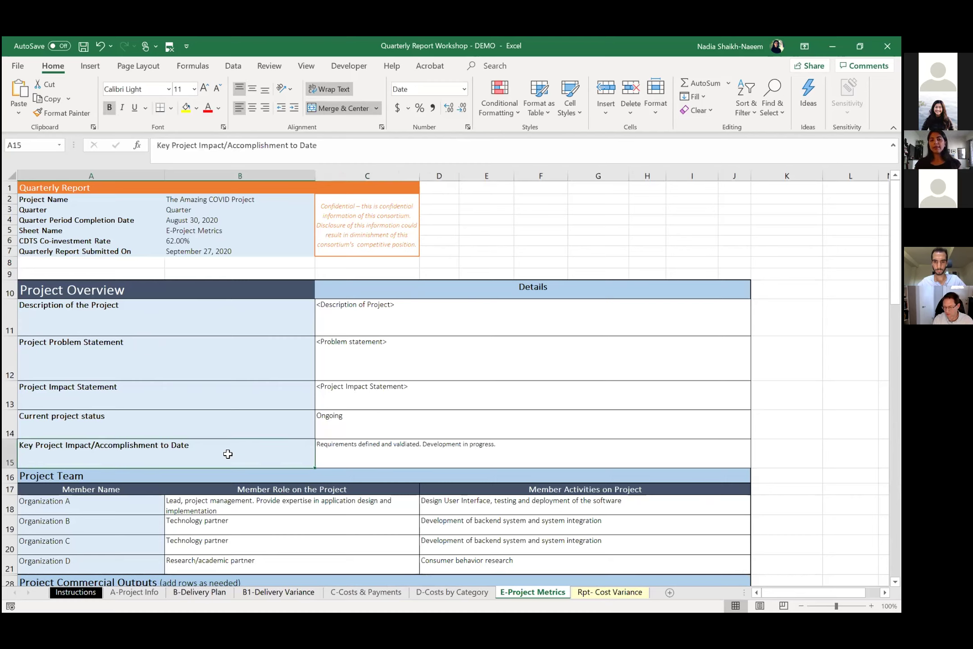
scroll(228, 454, "down", 3)
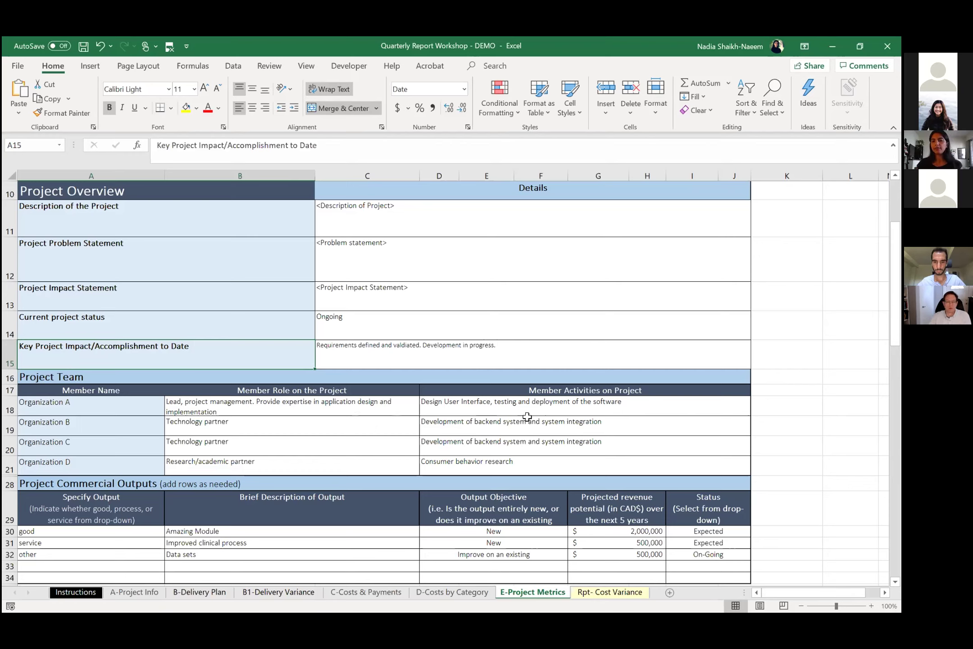
left_click_drag(542, 401, 551, 460)
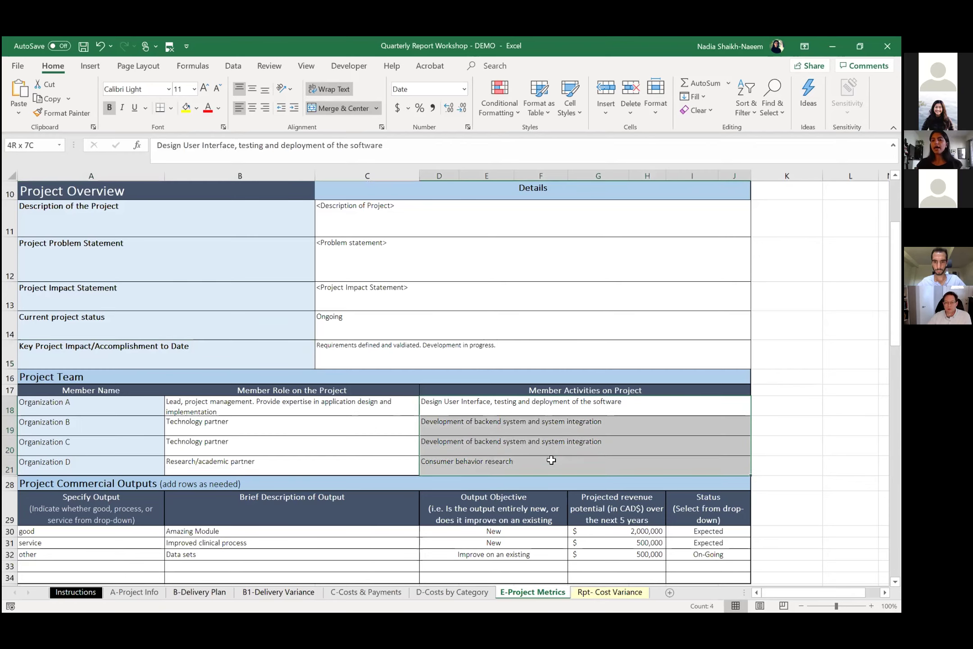
left_click(556, 419)
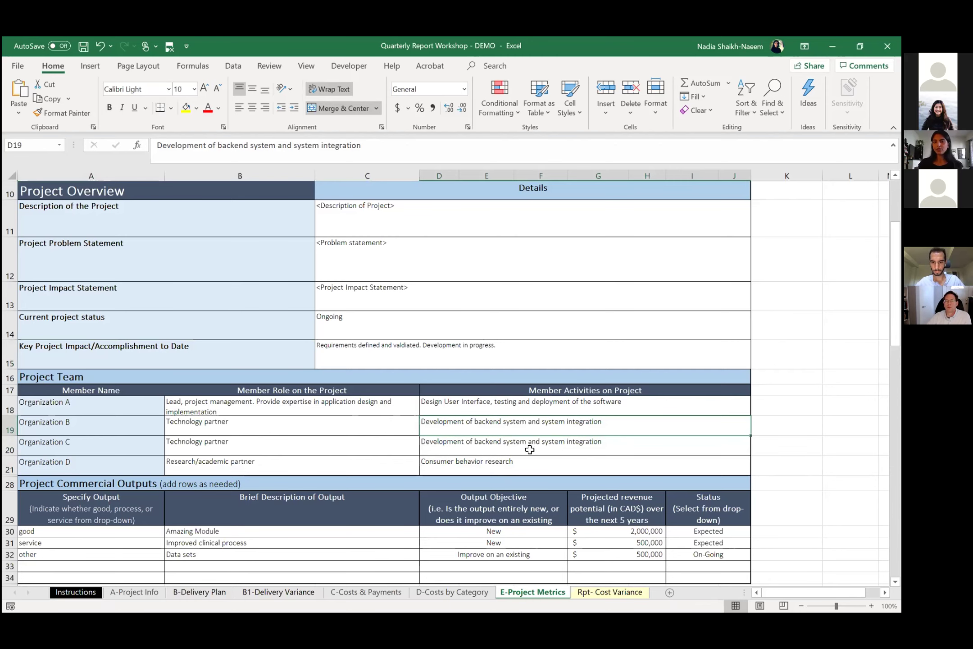
Step: Review the sections from Project Commercial Outputs through Employment & Capacity Building Opportunities, ending on the employee skills development answer cell
scroll(530, 450, "down", 2)
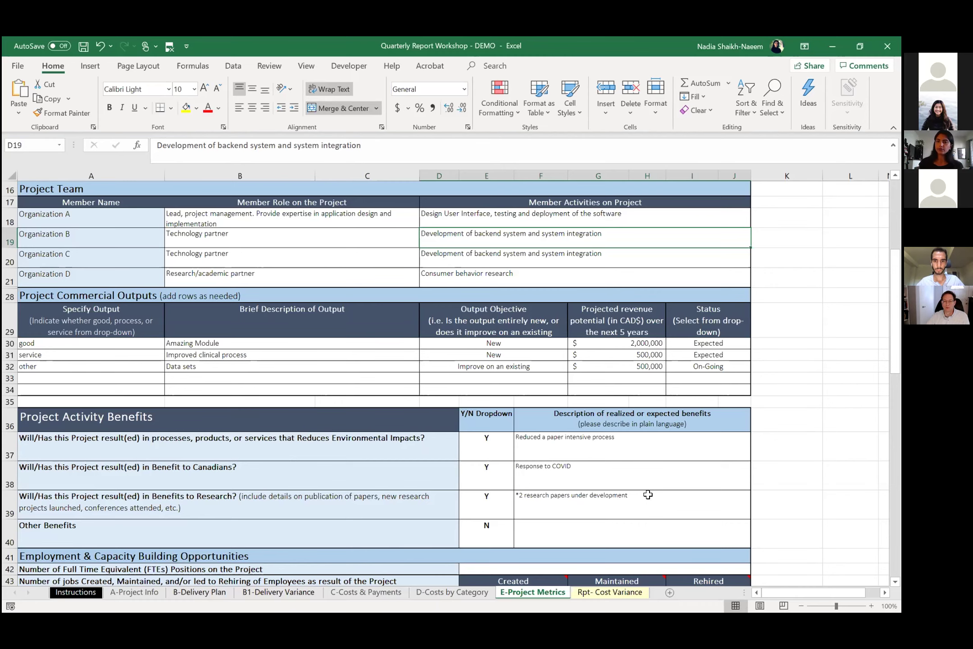
scroll(648, 495, "down", 2)
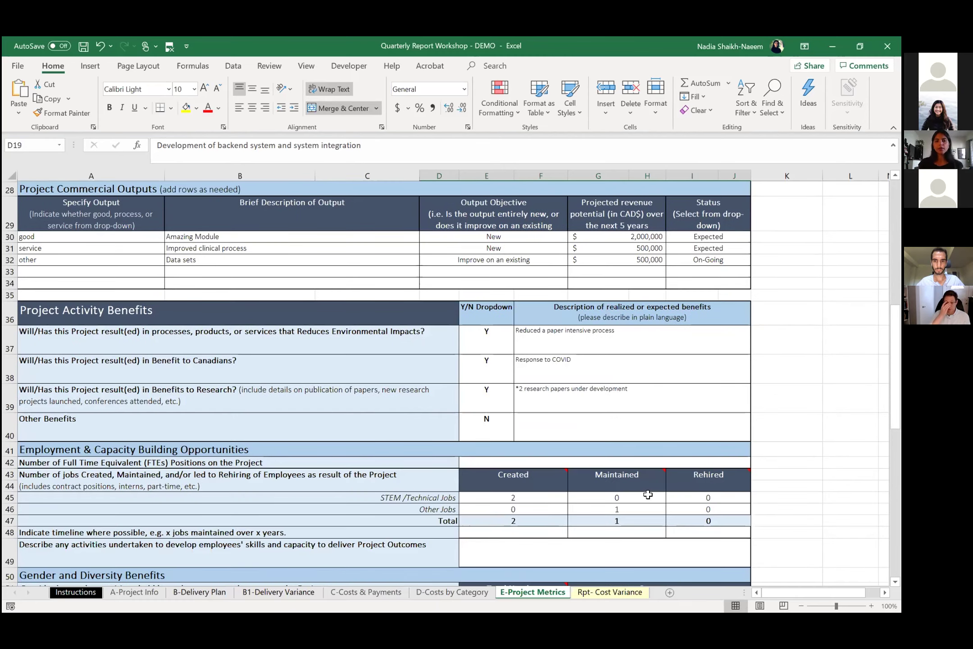
scroll(648, 494, "down", 1)
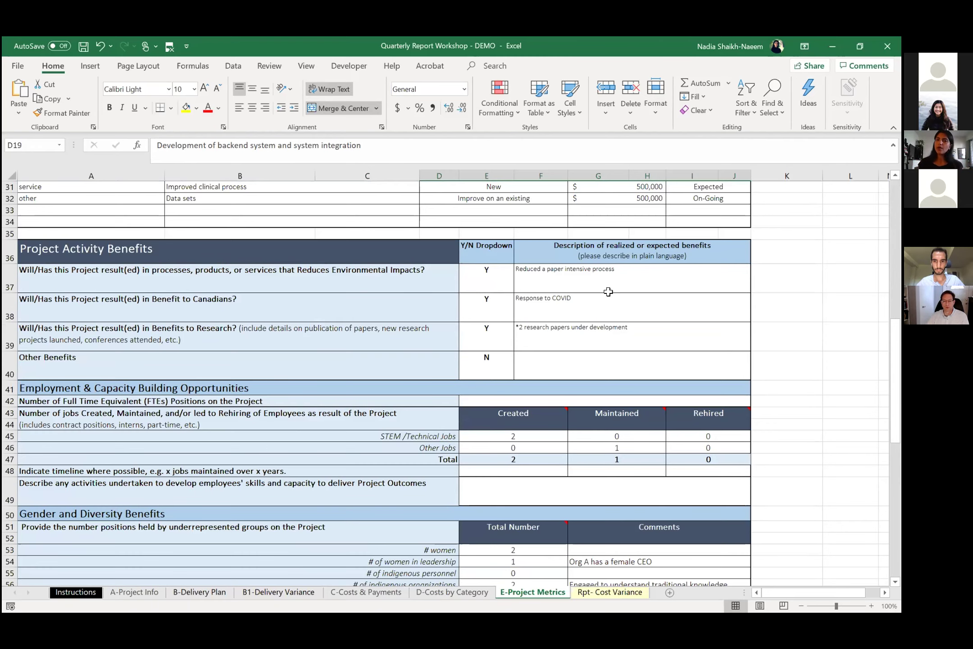
scroll(611, 366, "down", 1)
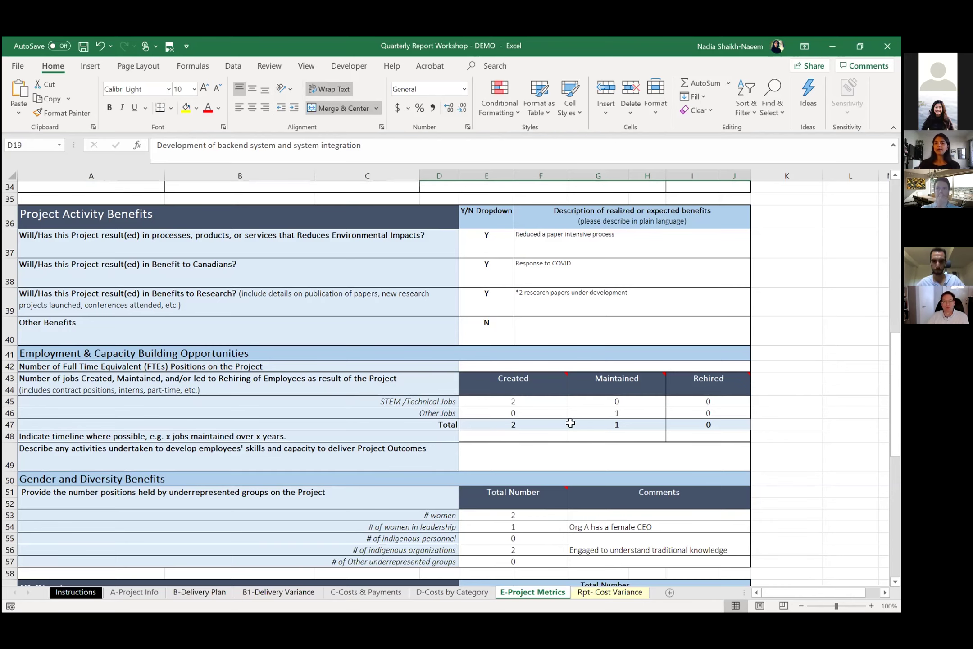
left_click(595, 452)
Step: Examine the sections from Gender and Diversity Benefits through IP Strategy and New Relationships & Opportunities to Project Specific Planned Impact
scroll(687, 535, "down", 2)
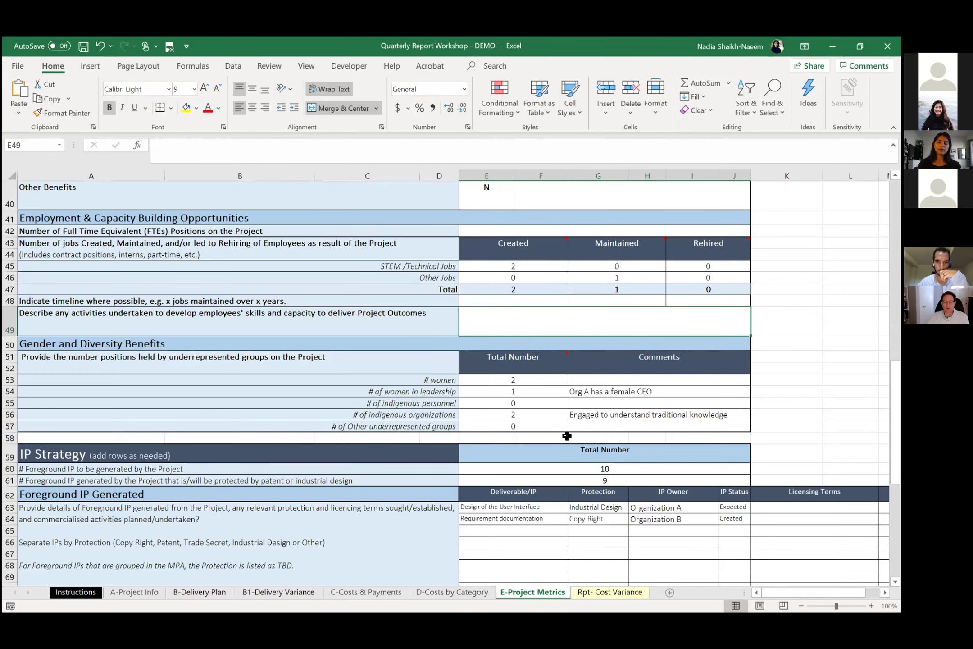
scroll(567, 436, "down", 1)
scroll(575, 458, "down", 2)
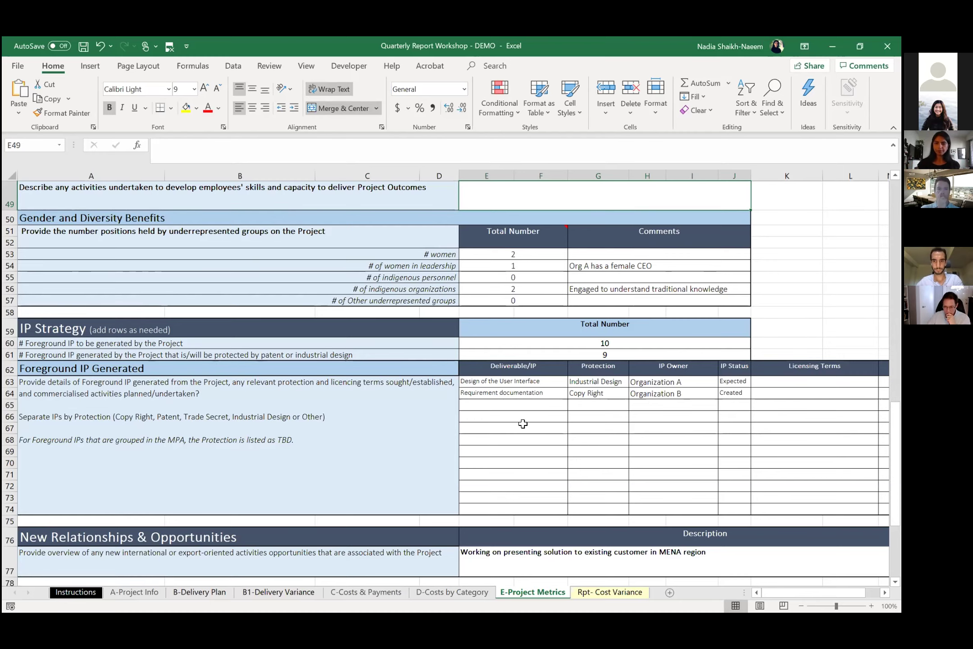
scroll(523, 424, "down", 1)
scroll(522, 424, "down", 2)
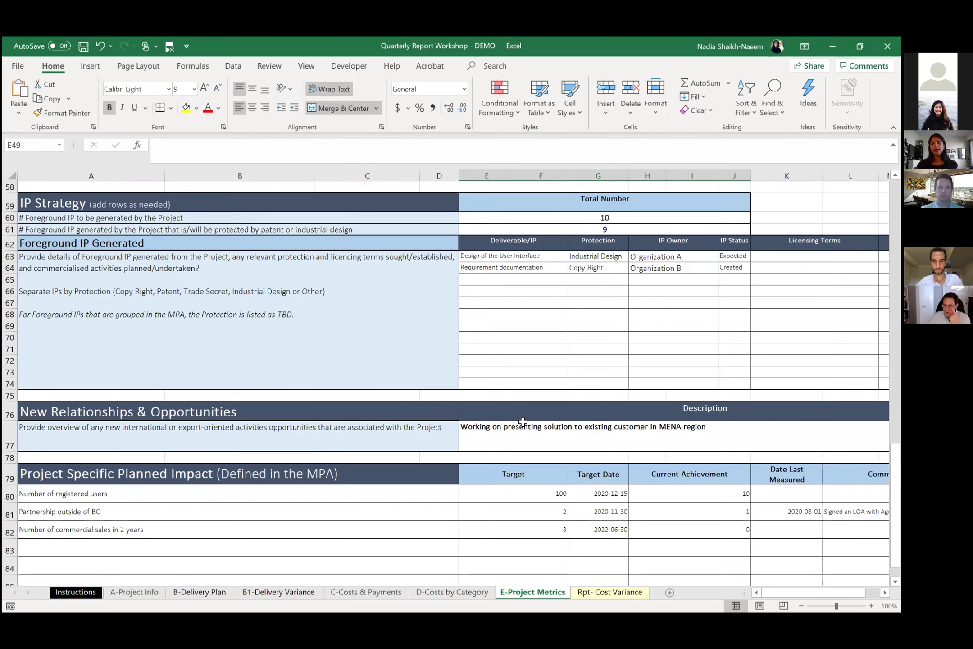
scroll(395, 560, "down", 1)
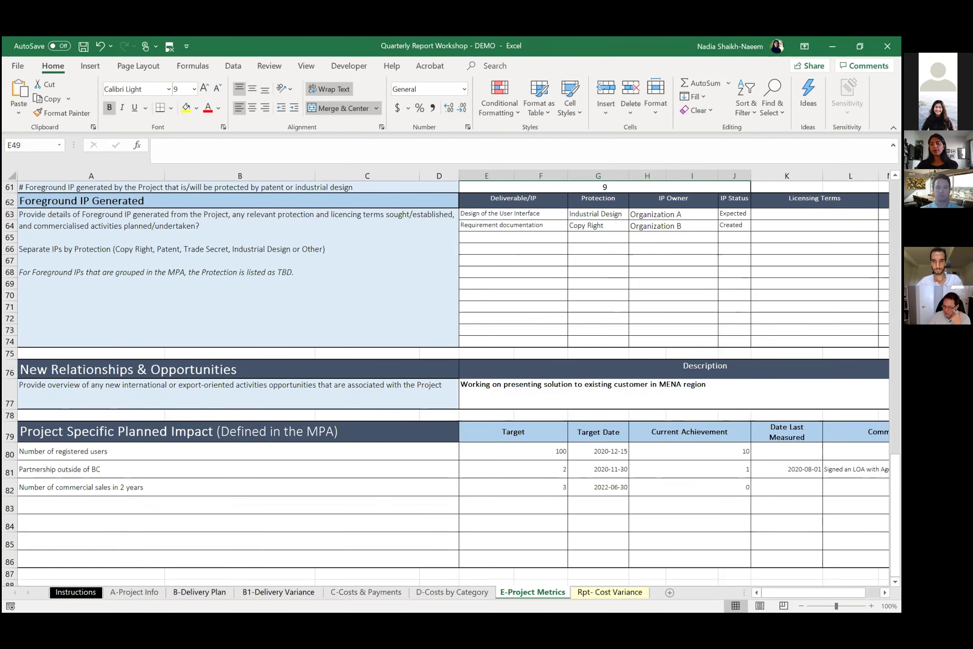
Step: Enlarge the sheet to 120% and inspect the Project Specific Planned Impact table from its first column
scroll(525, 555, "up", 2, "ctrl")
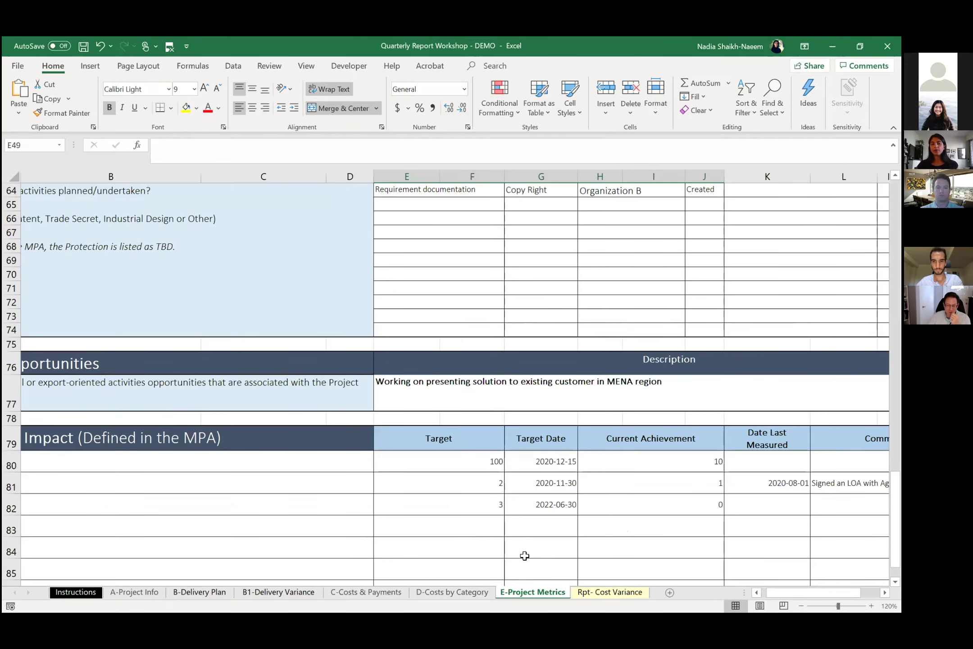
left_click(525, 554)
key("Home")
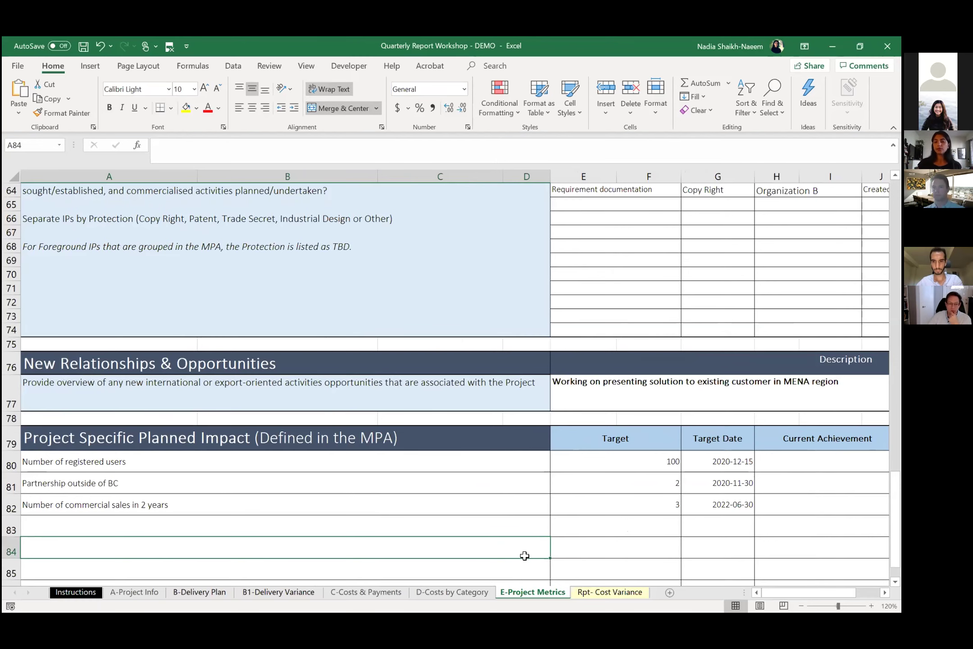
Step: Return to the start of the project metrics and open the Rpt- Cost Variance sheet
scroll(524, 556, "up", 1)
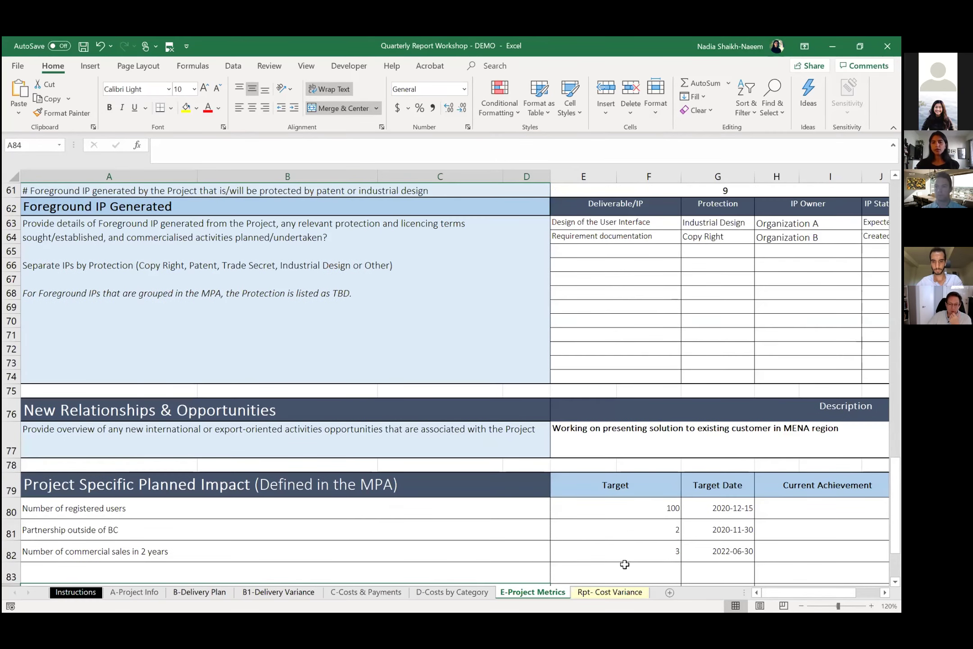
scroll(631, 595, "up", 15)
left_click(620, 593)
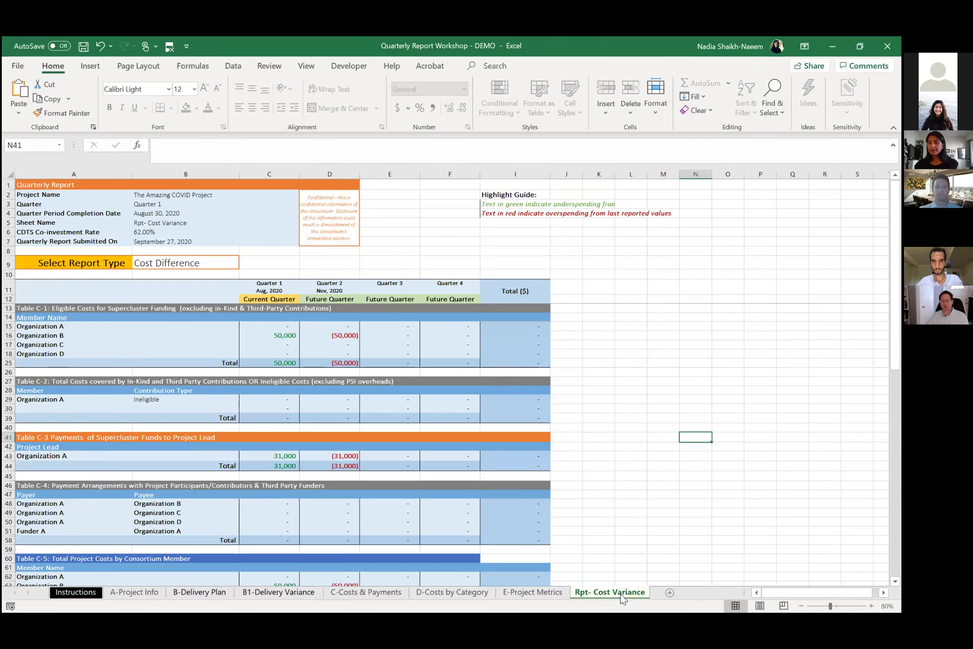